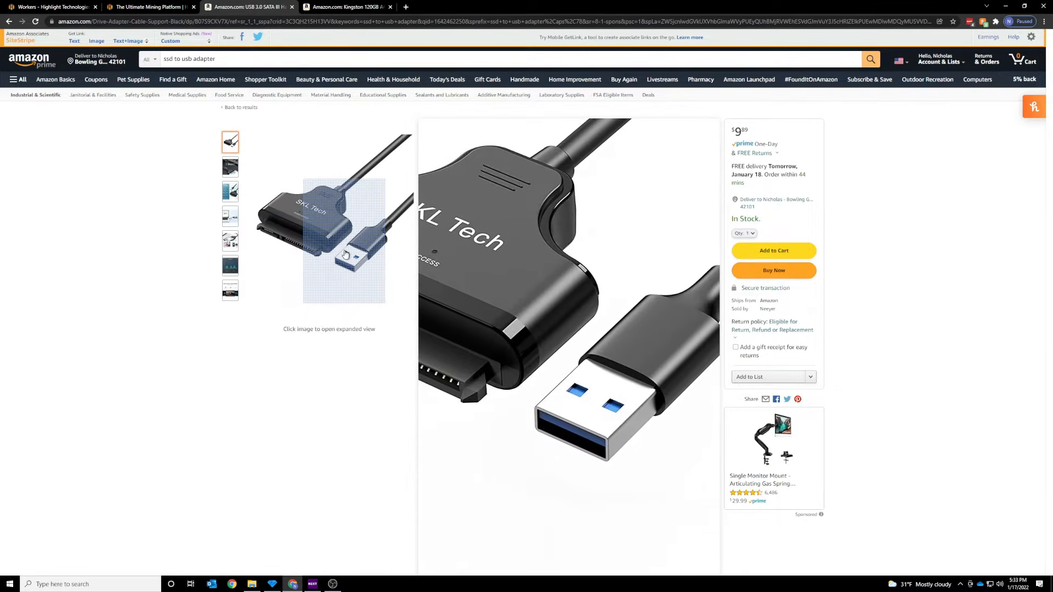
View the Amazon listing for the Kingston 120GB A400 SATA 3 SSD and check its price
left_click(358, 8)
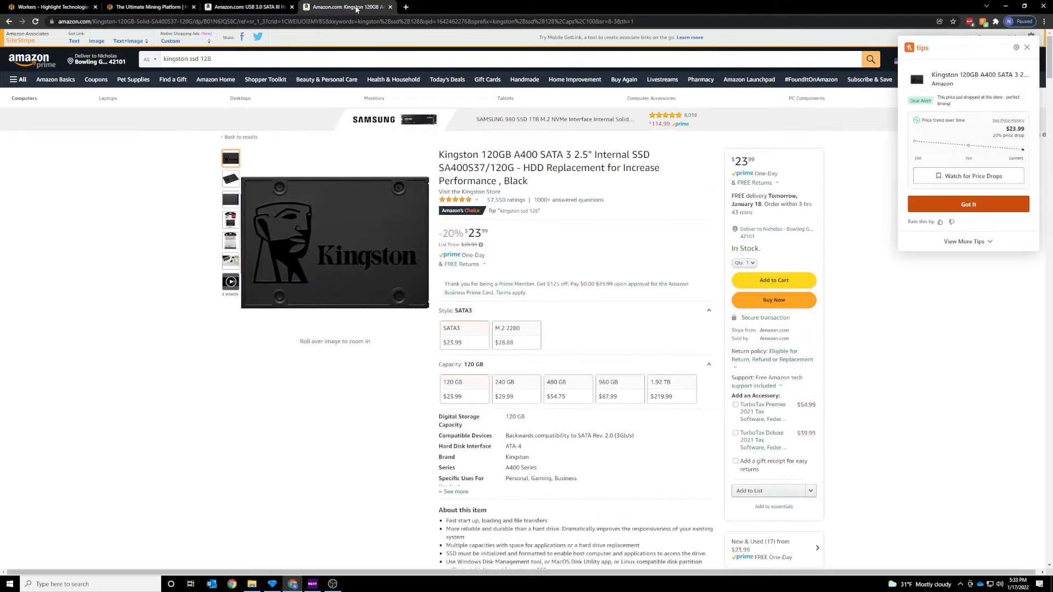
left_click(1028, 49)
left_click_drag(520, 241, 438, 225)
left_click(591, 235)
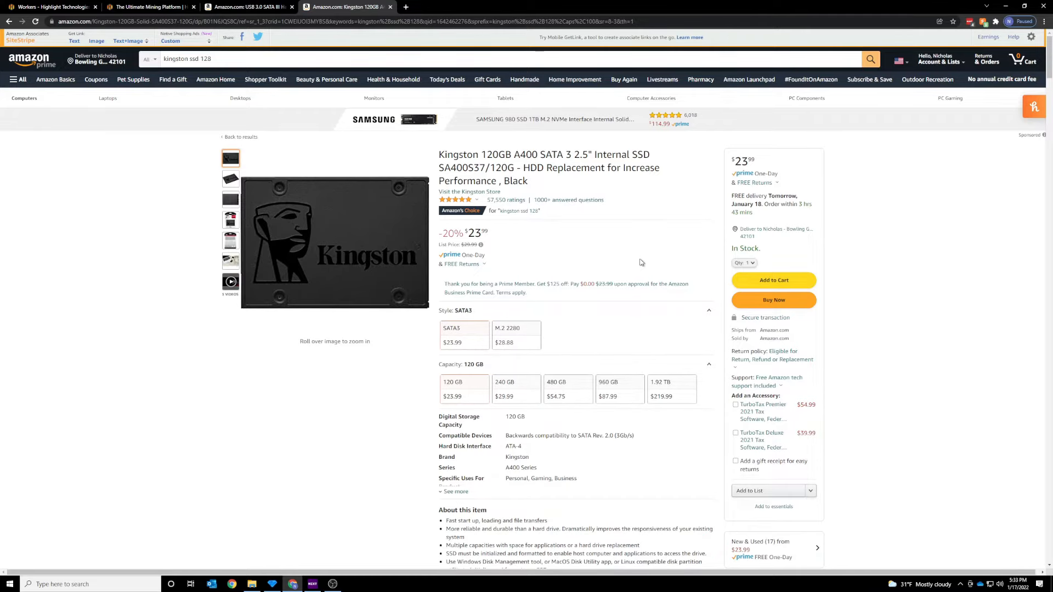
Open the Install page of the Hive OS website at hiveos.farm
left_click(53, 7)
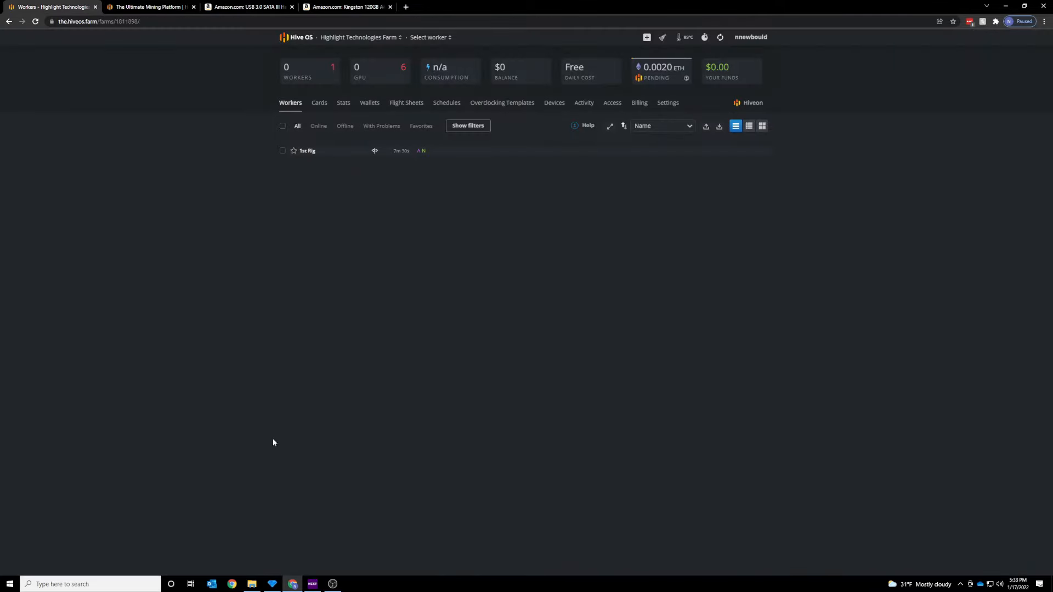
left_click(151, 7)
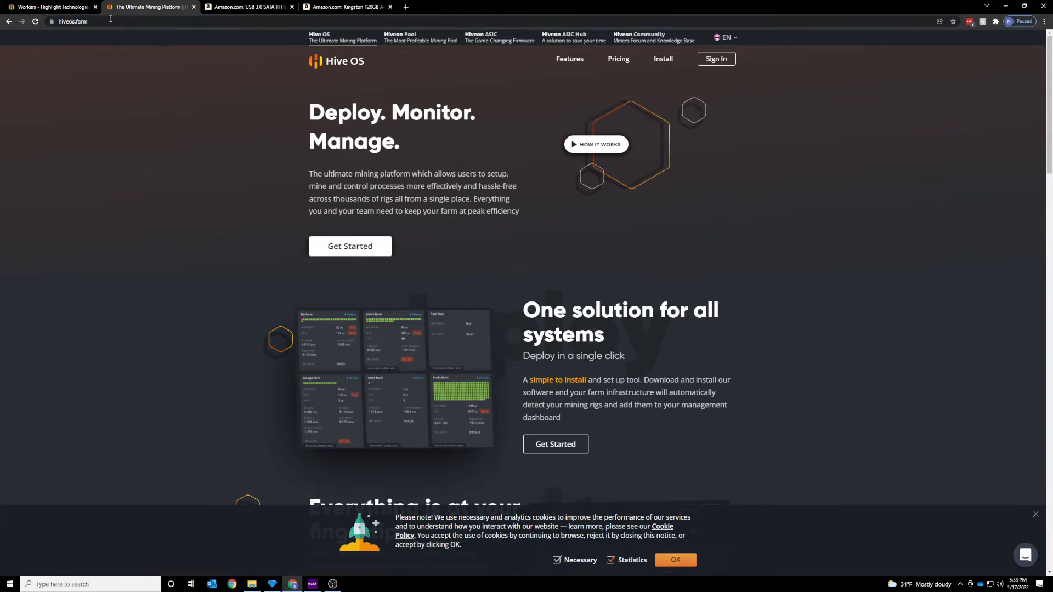
left_click(52, 23)
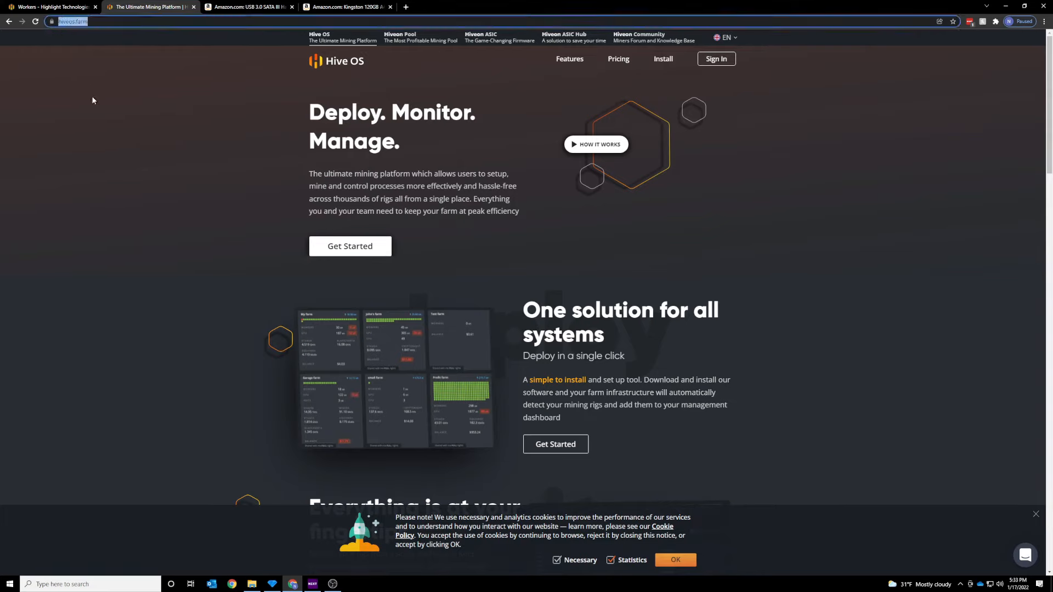
left_click(123, 153)
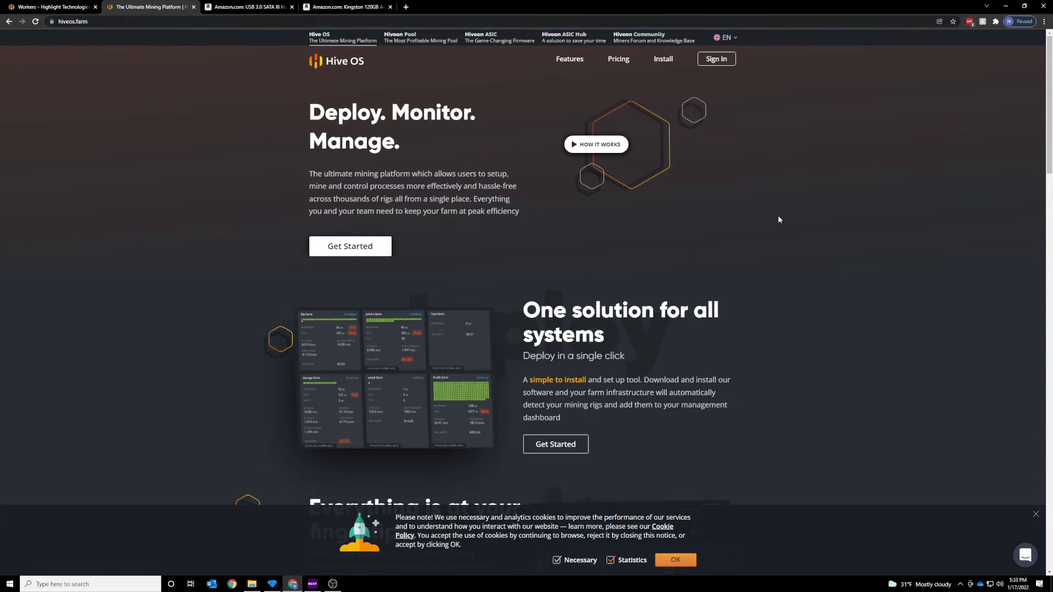
left_click(659, 69)
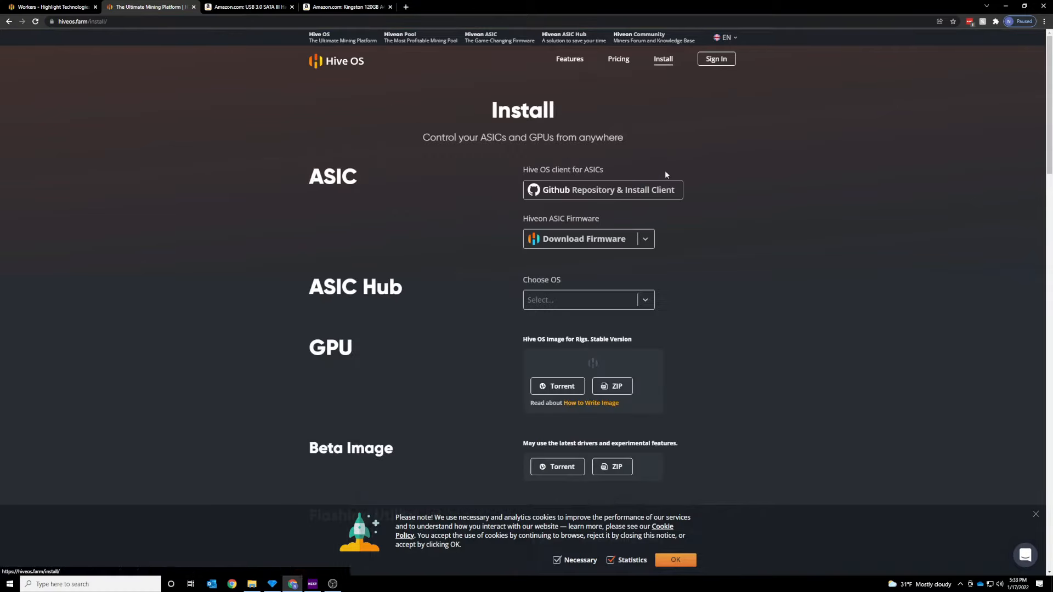
From the stable GPU image section, open the How to Write Image guide and follow its link to Etcher
scroll(330, 315, "down", 2)
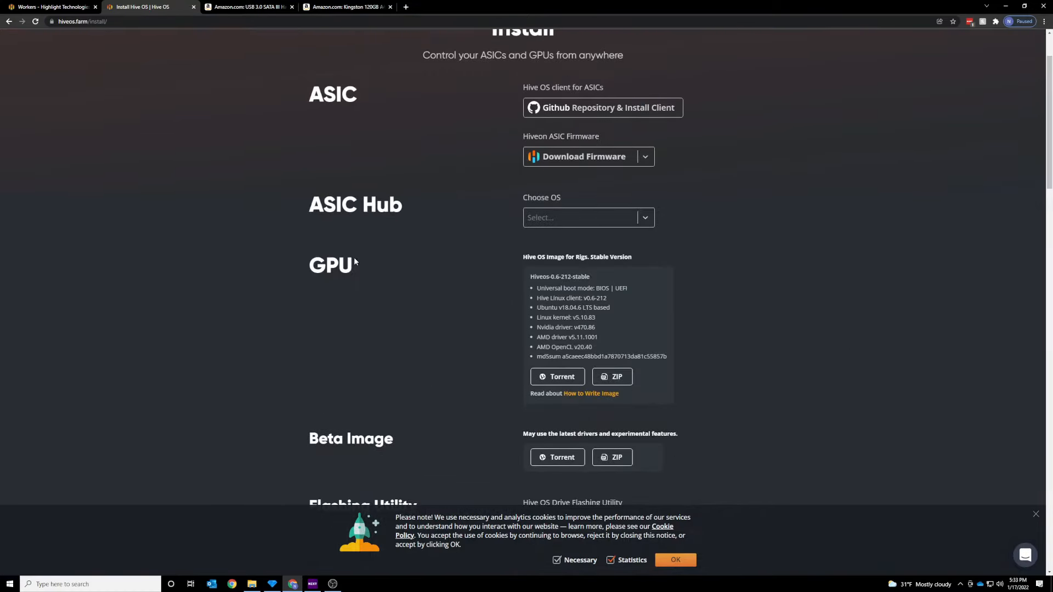
left_click_drag(355, 263, 310, 265)
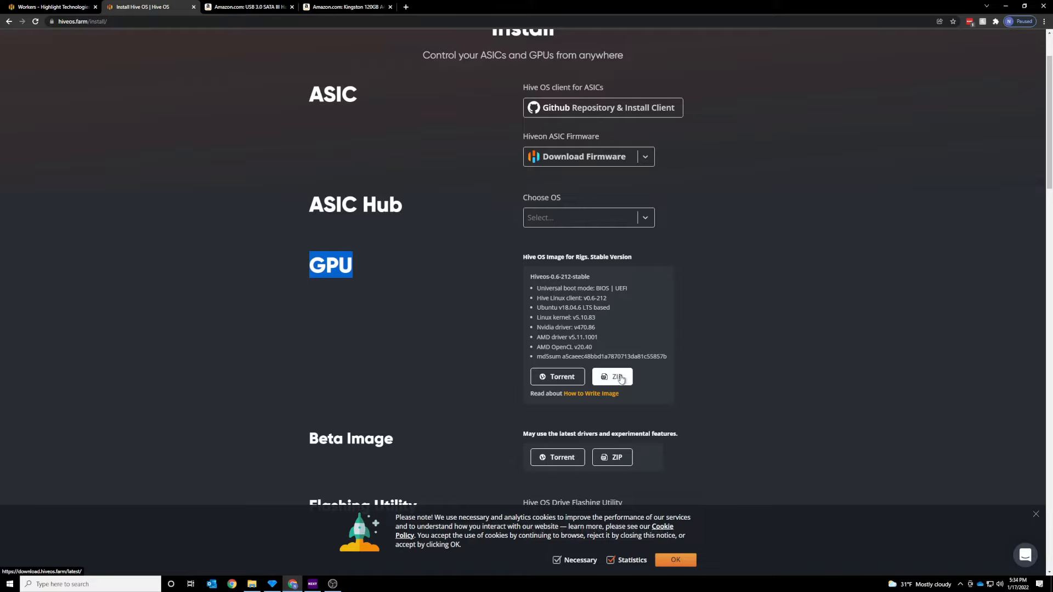
left_click(596, 394)
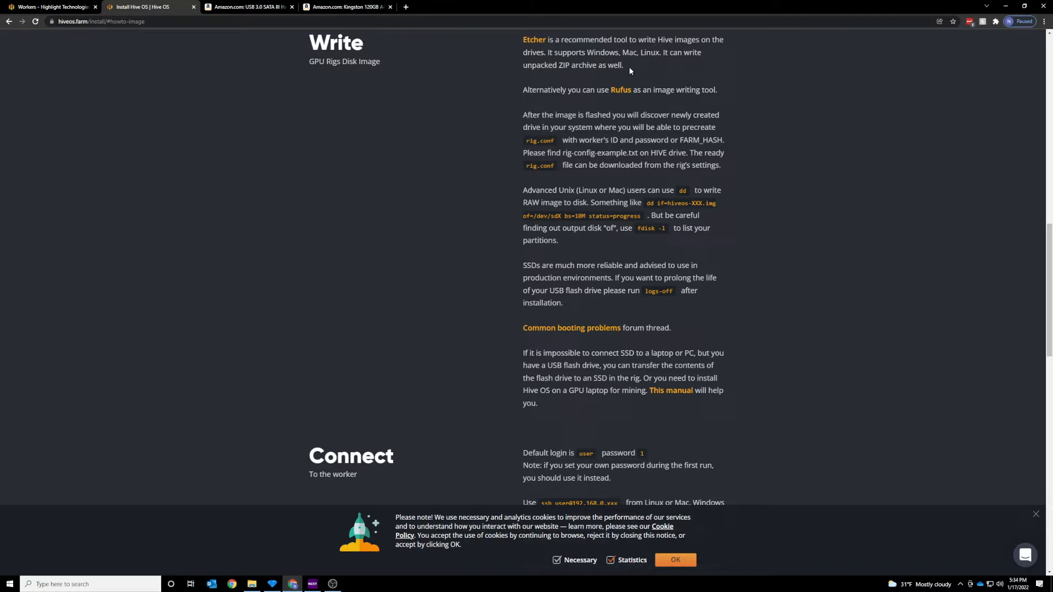
left_click(535, 40)
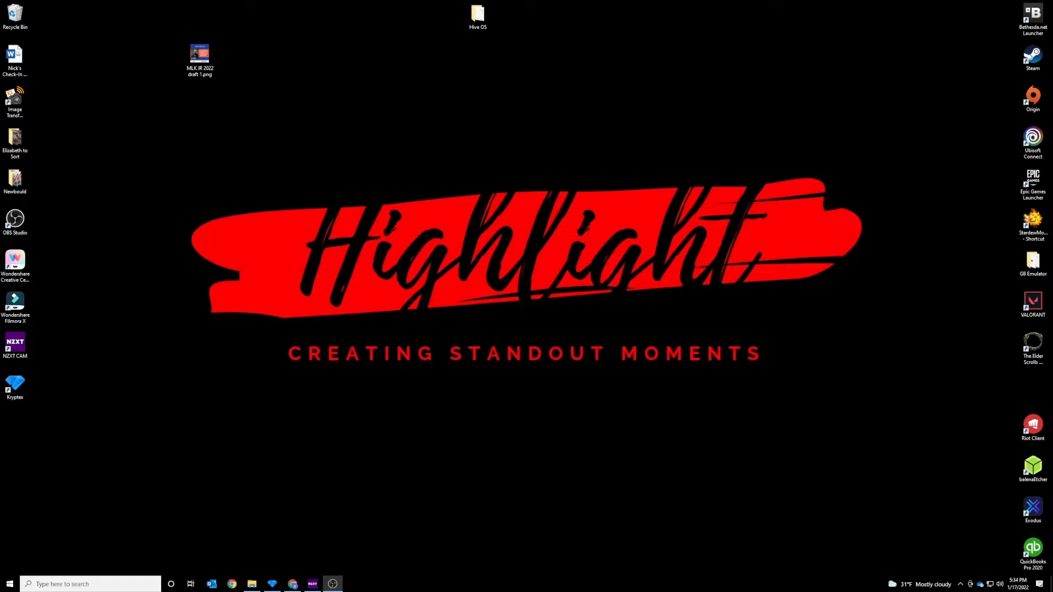
left_click_drag(1033, 466, 447, 22)
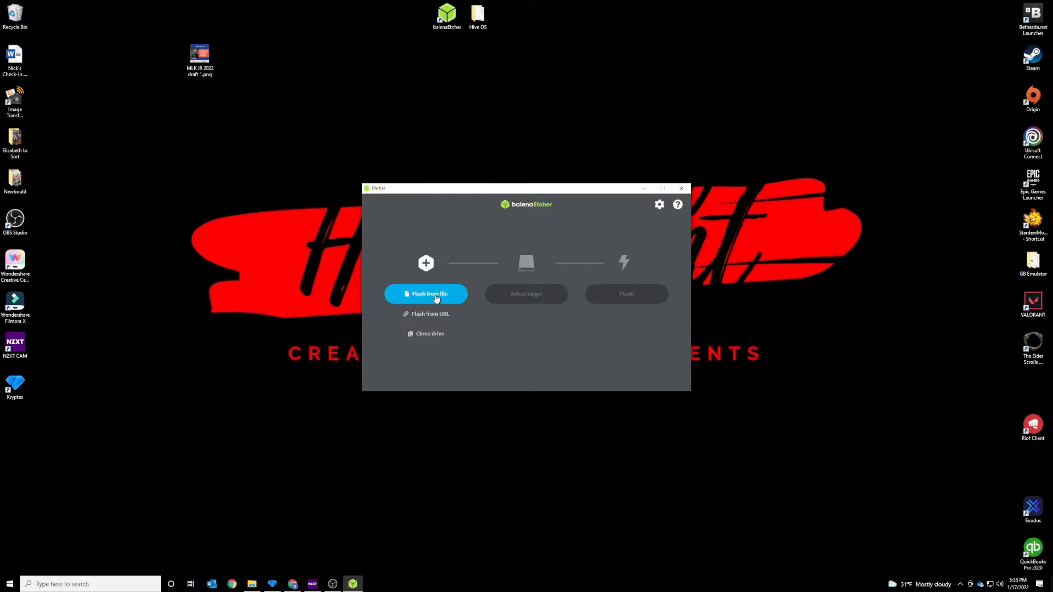
left_click(436, 297)
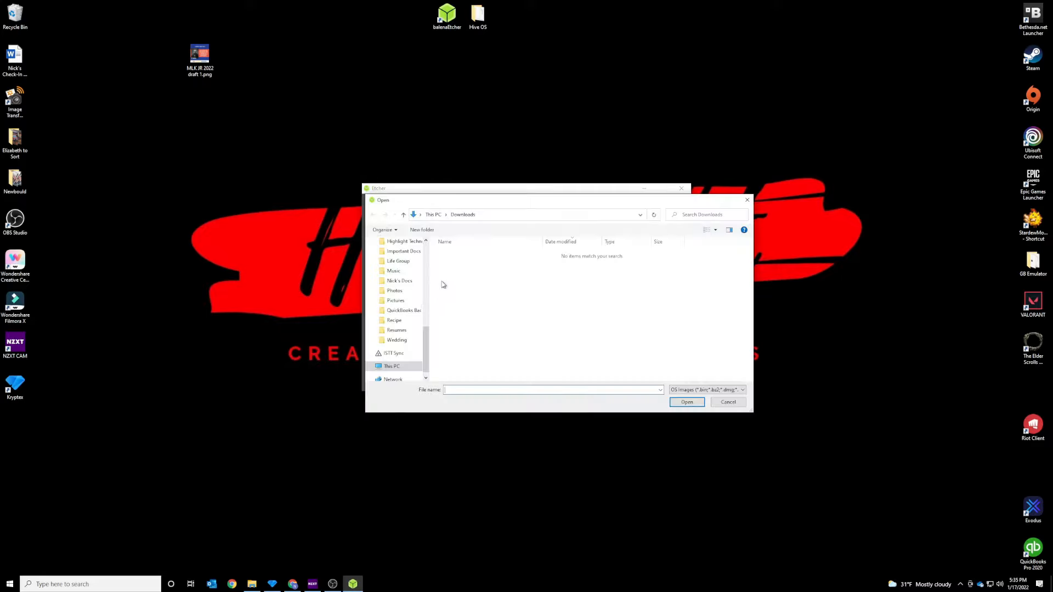
left_click_drag(483, 198, 477, 214)
scroll(406, 333, "up", 10)
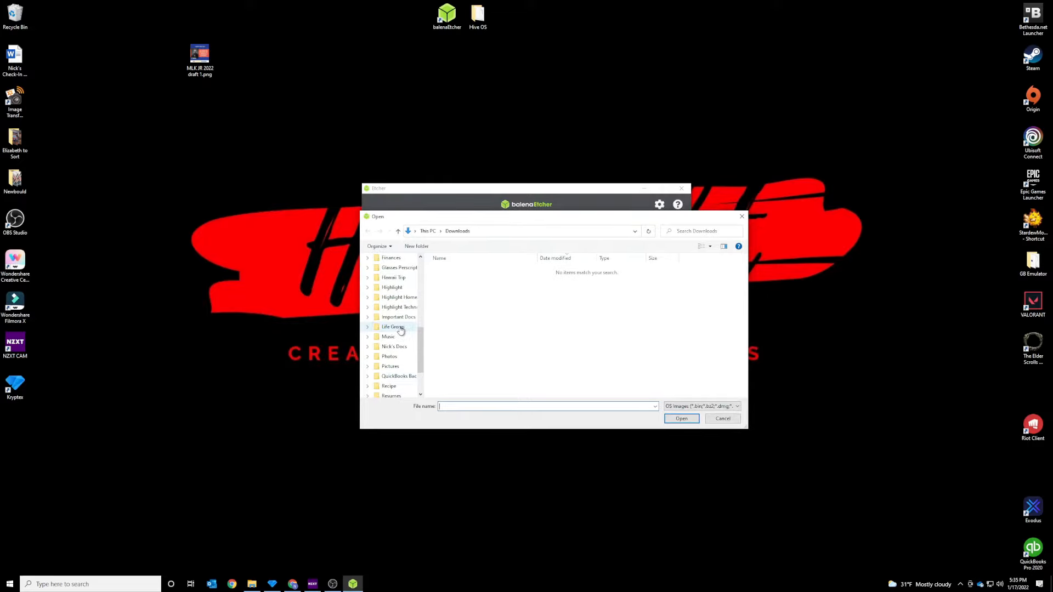
scroll(400, 292, "up", 2)
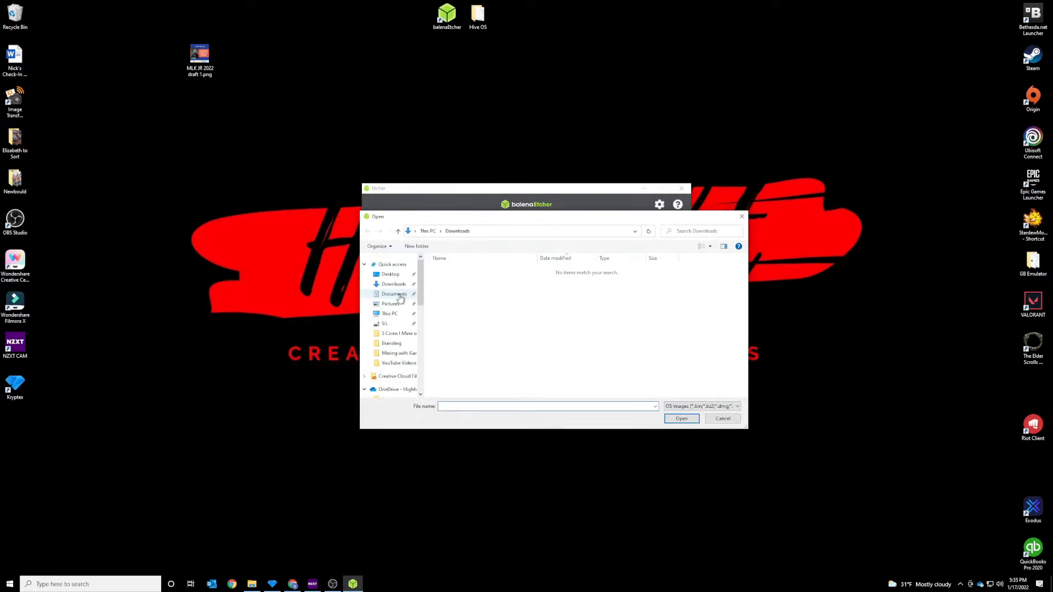
left_click(391, 274)
double_click(547, 281)
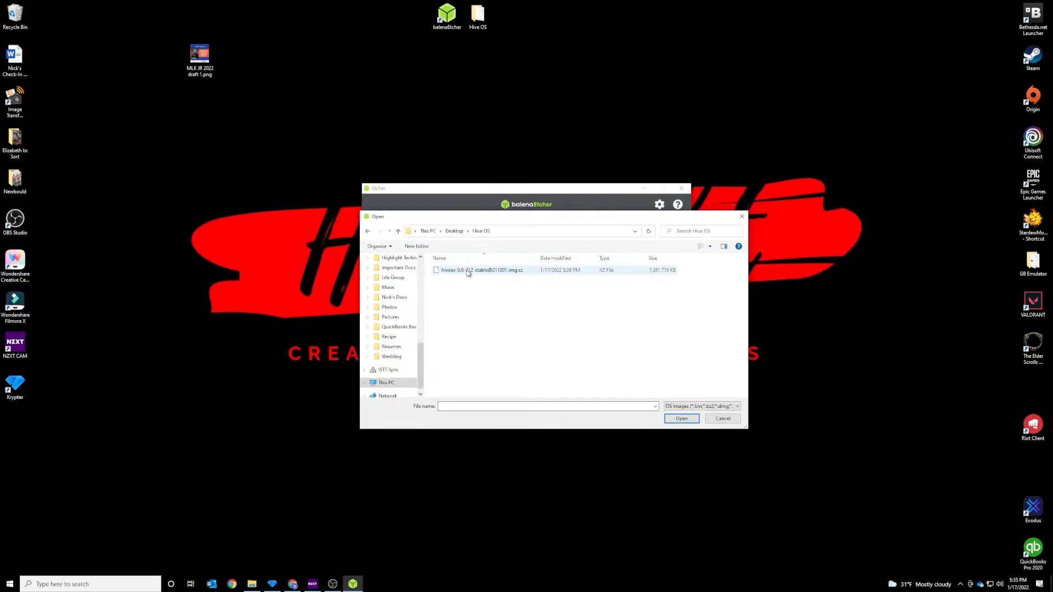
double_click(466, 271)
Choose the 250 GB Samsung SSD USB device as the target and flash the image to it, accepting the large-drive erase
left_click(531, 295)
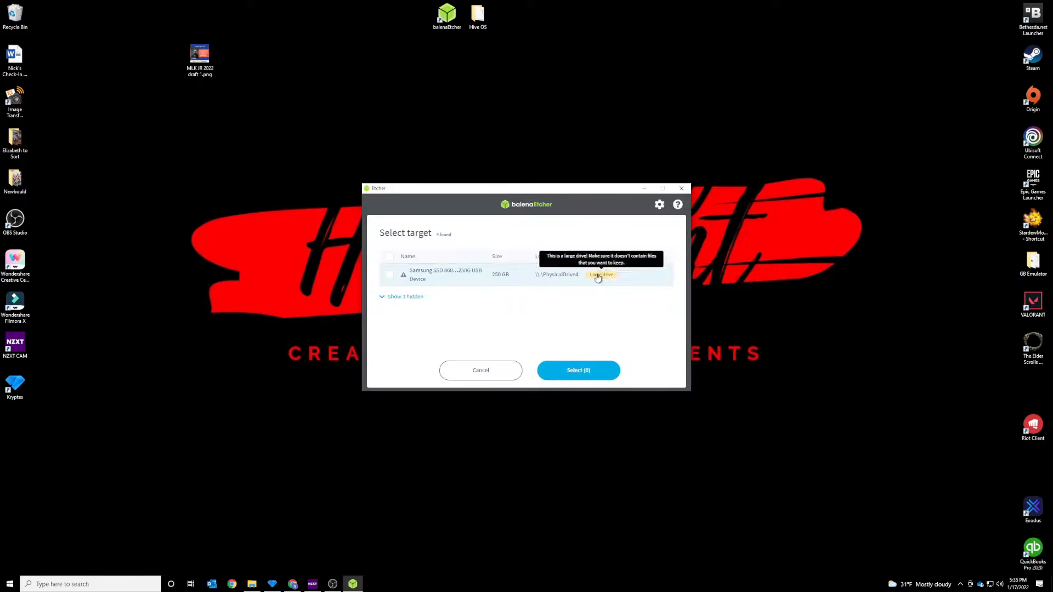
left_click(392, 298)
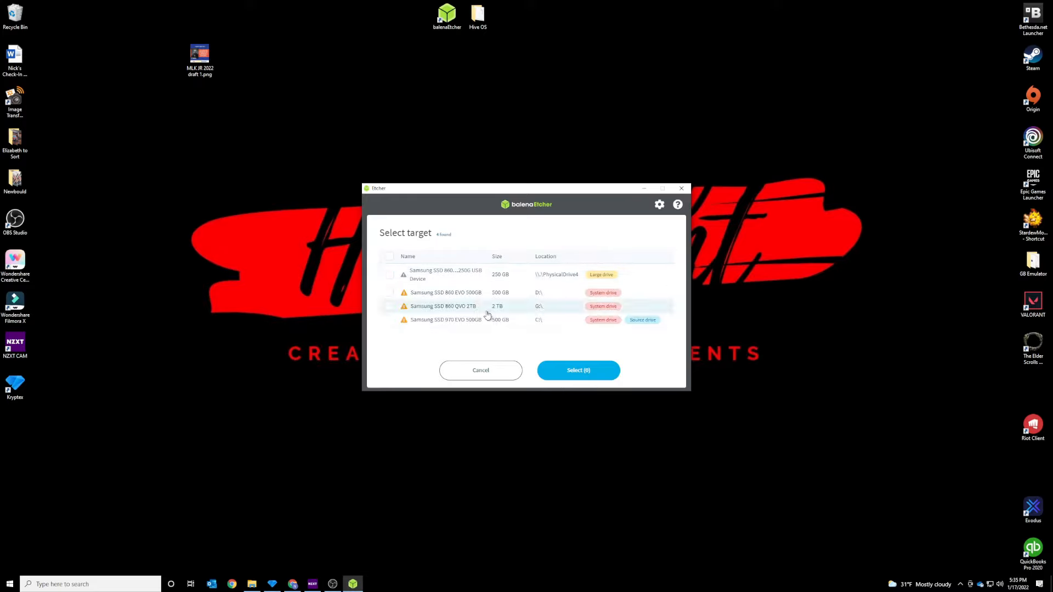
left_click(390, 274)
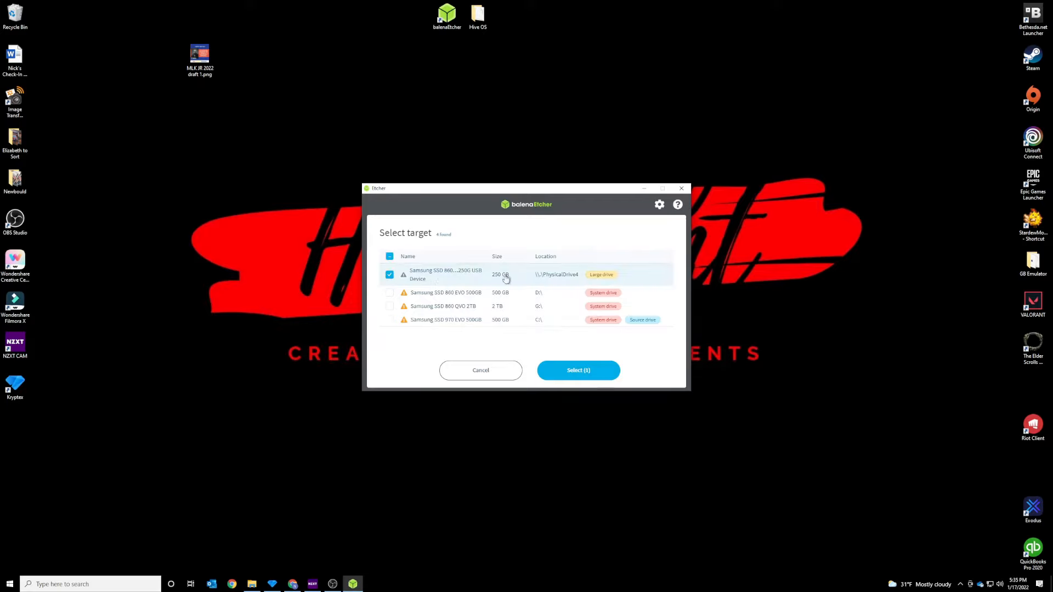
mouse_move(609, 278)
left_click(585, 373)
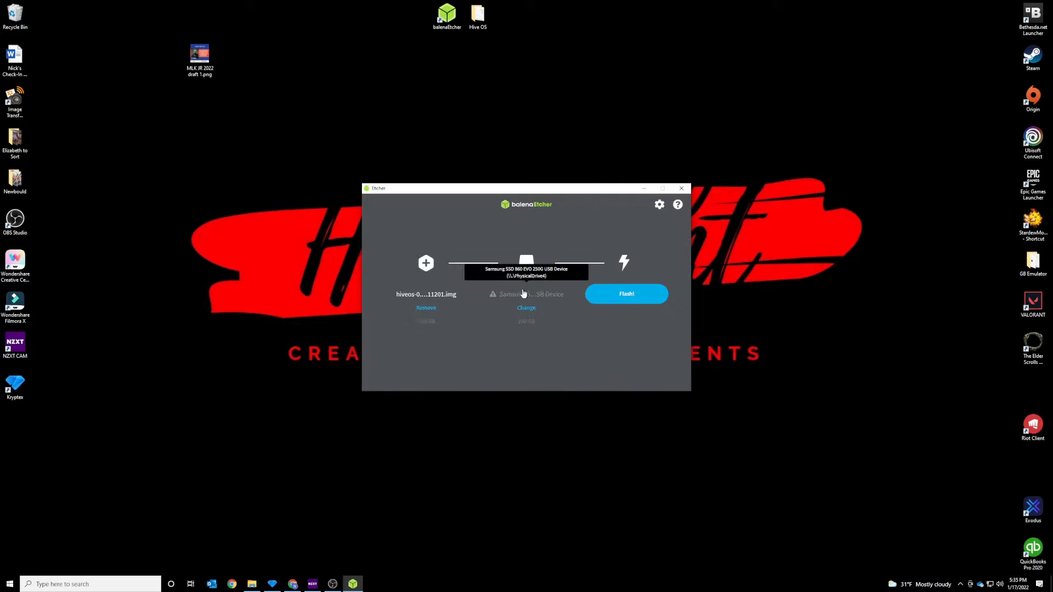
left_click(631, 296)
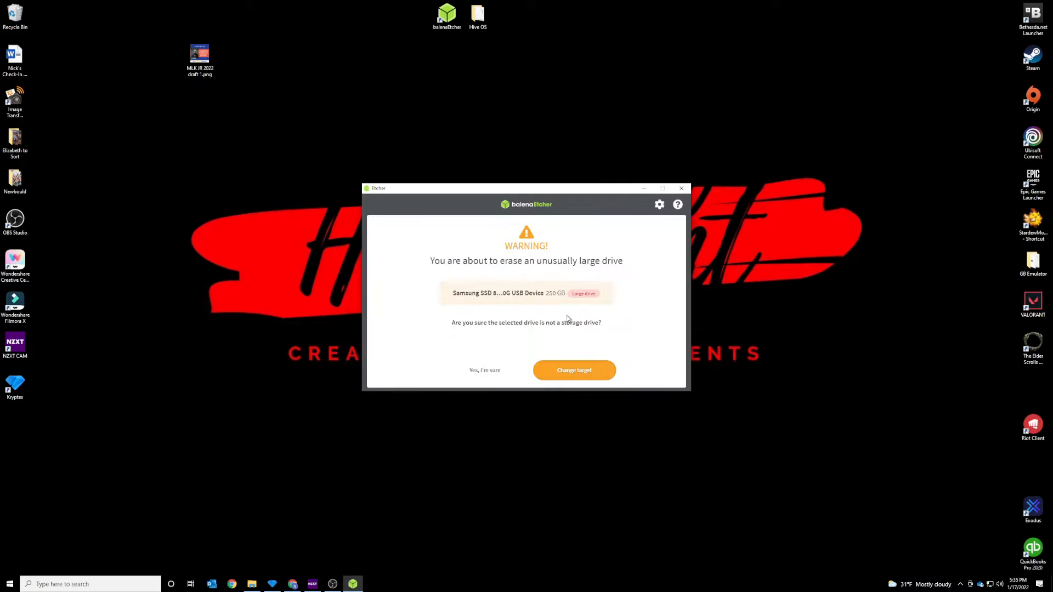
left_click(485, 371)
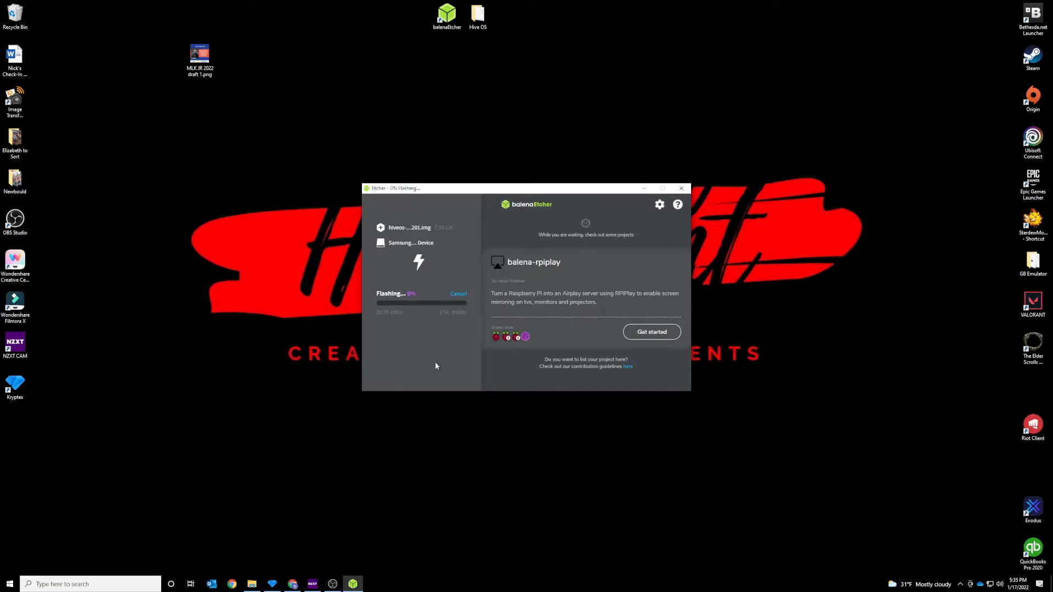
Switch to the Chrome browser and open Highlight Technologies Farm from the Hive OS farms overview
left_click(292, 583)
left_click(155, 11)
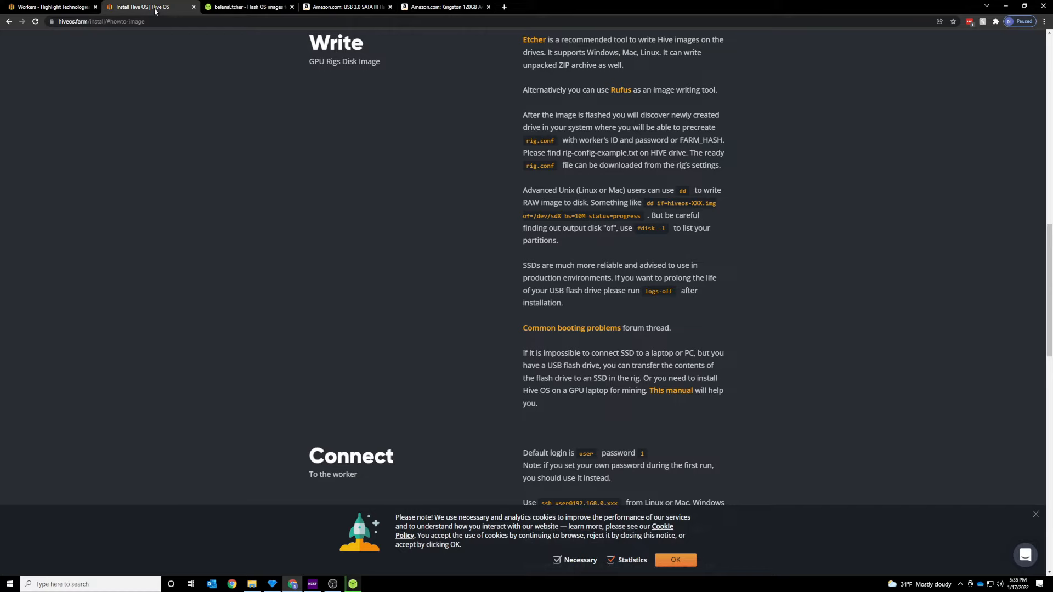
scroll(430, 180, "up", 15)
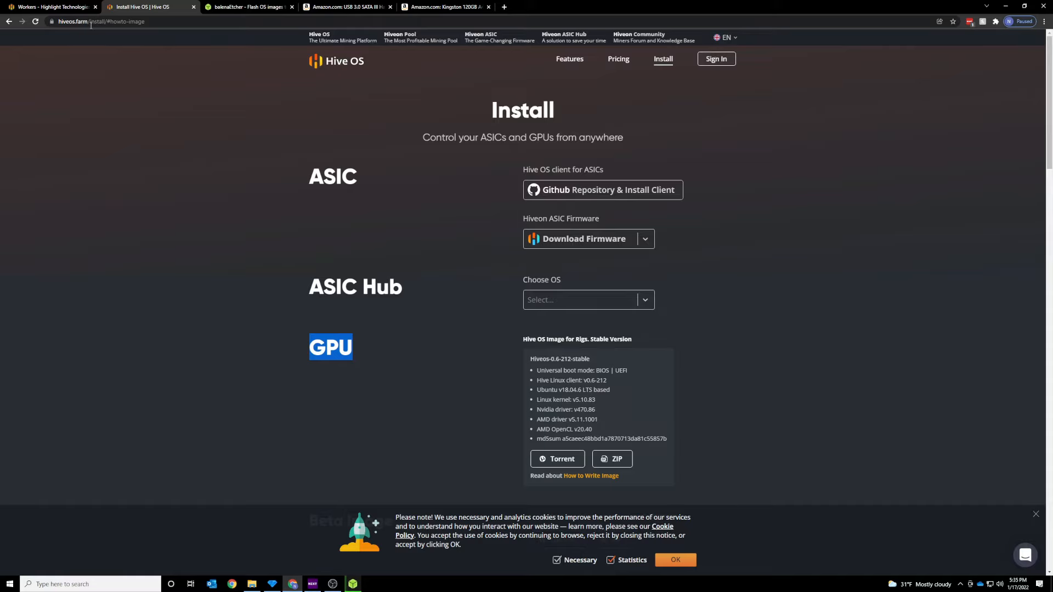
left_click(61, 8)
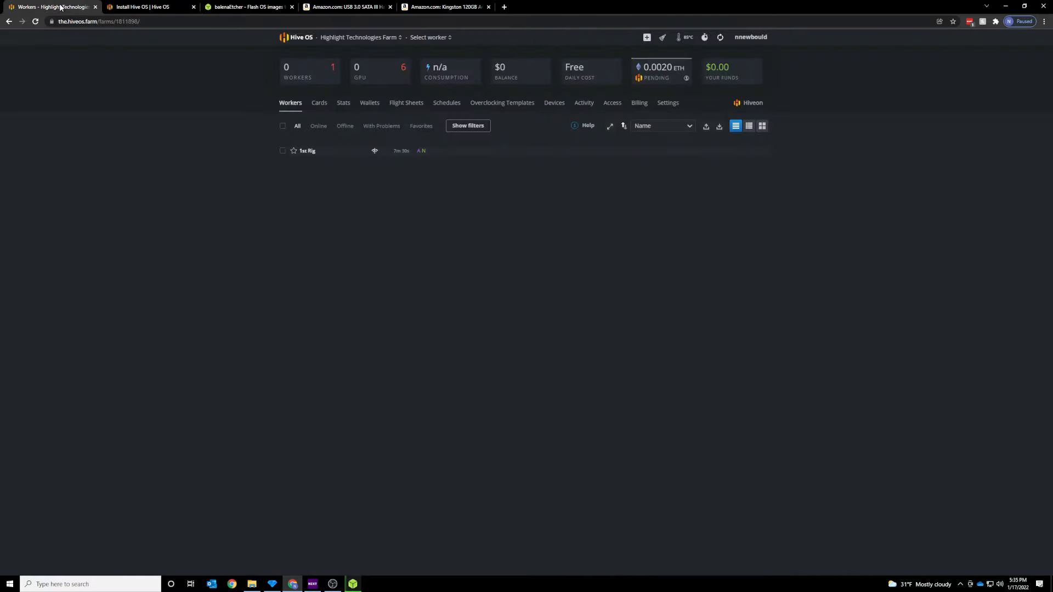
left_click(296, 36)
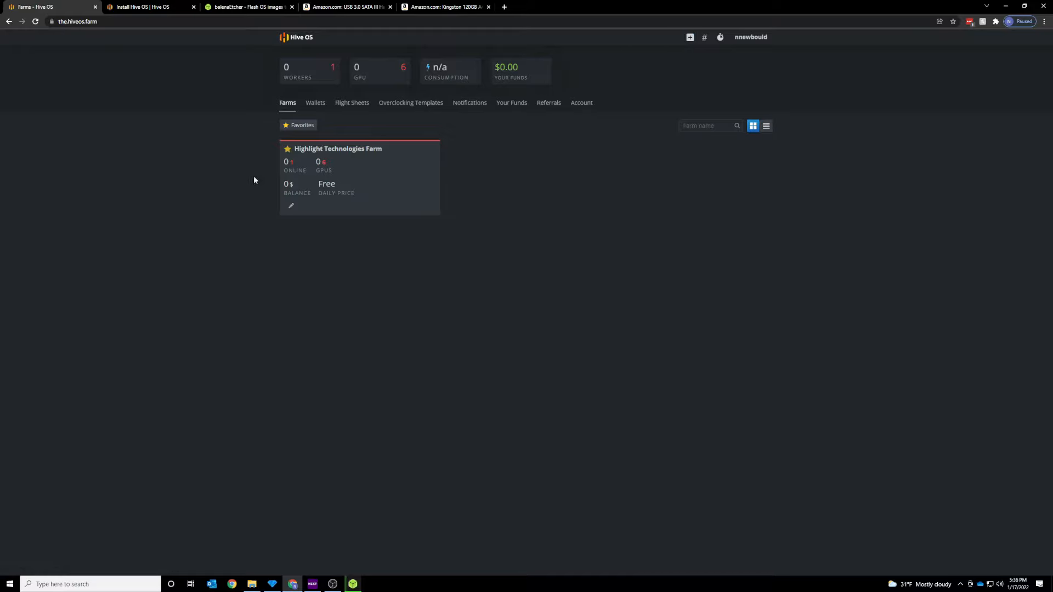
left_click(373, 171)
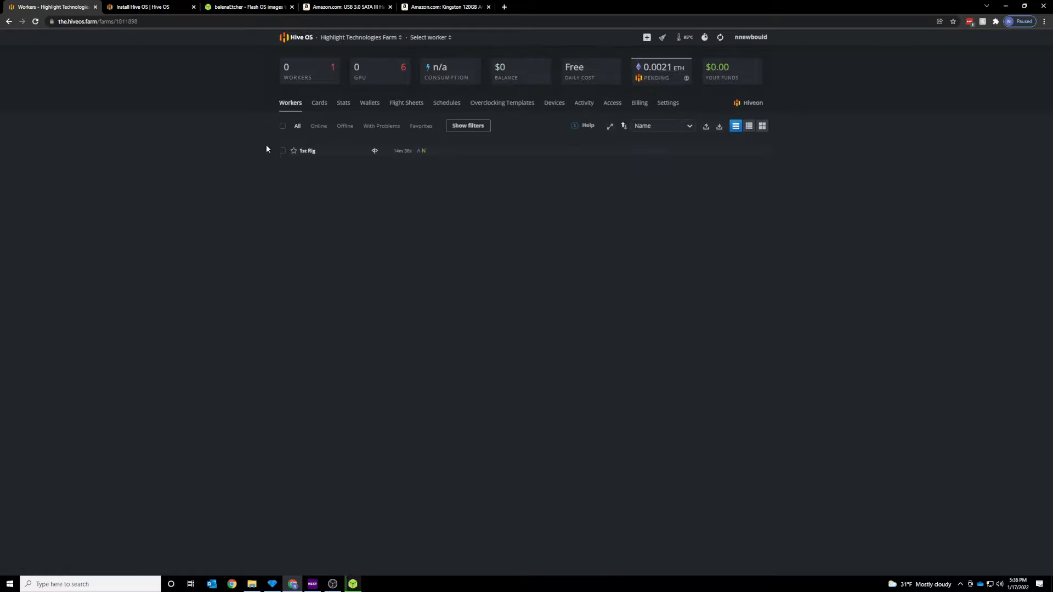
Add a rig worker to the farm using the Connect existing option
left_click(646, 38)
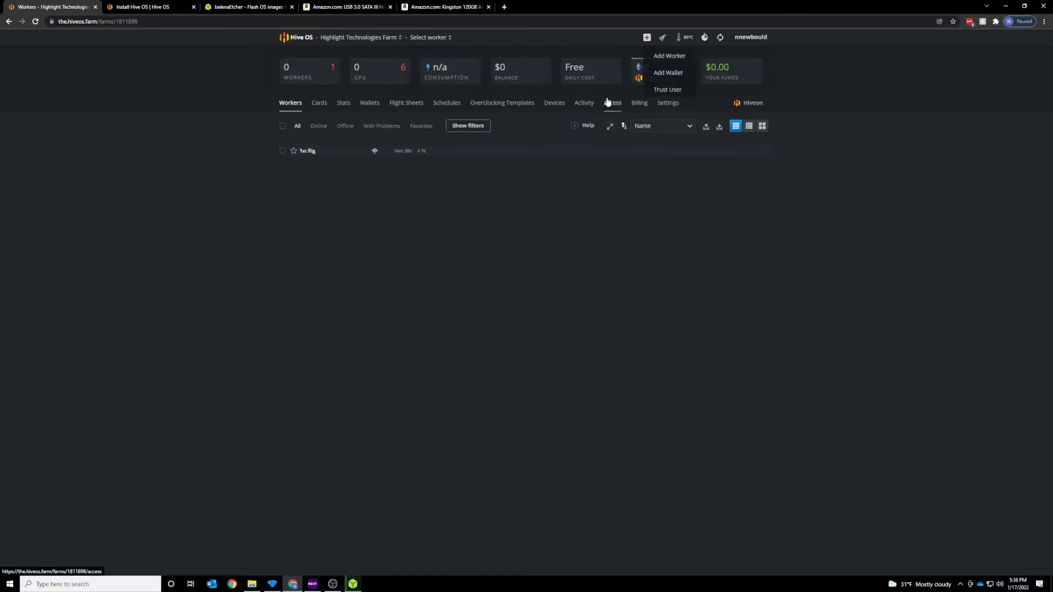
left_click(675, 56)
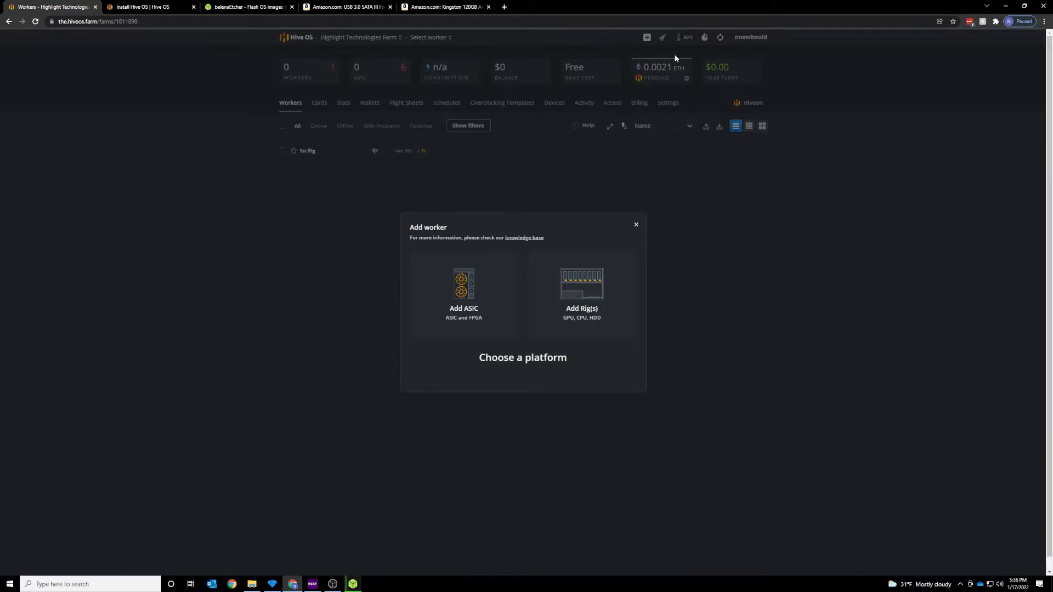
left_click(597, 305)
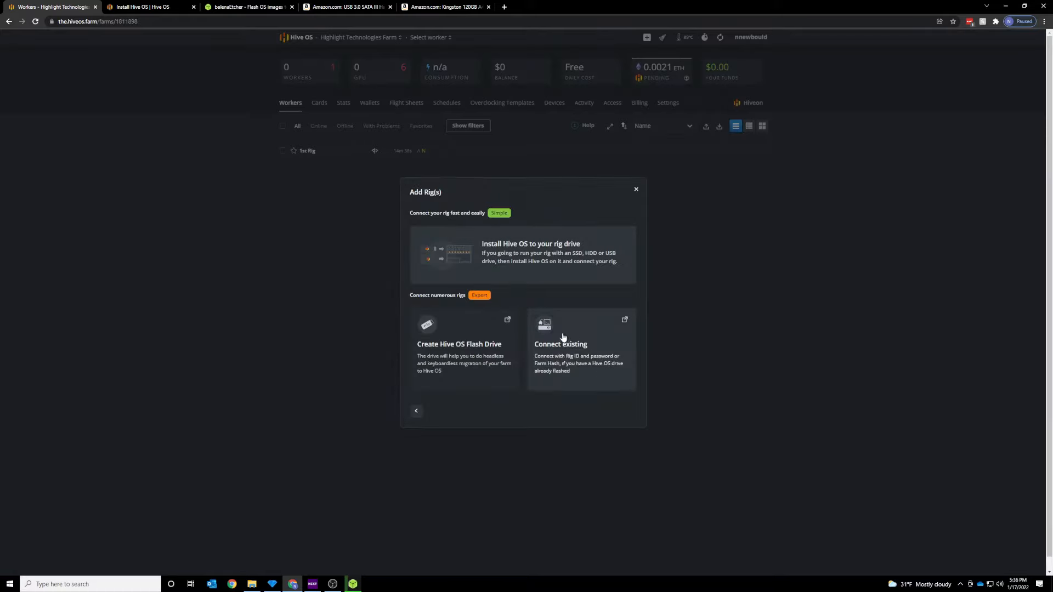
left_click(571, 362)
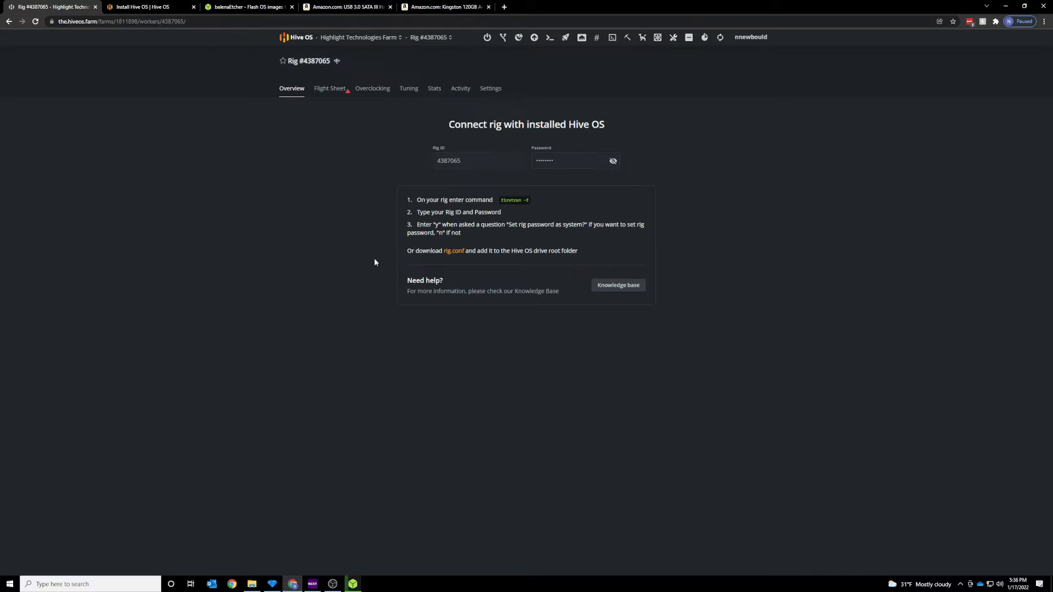
Enter Mixed Rig as the new worker's name in its settings
left_click(494, 95)
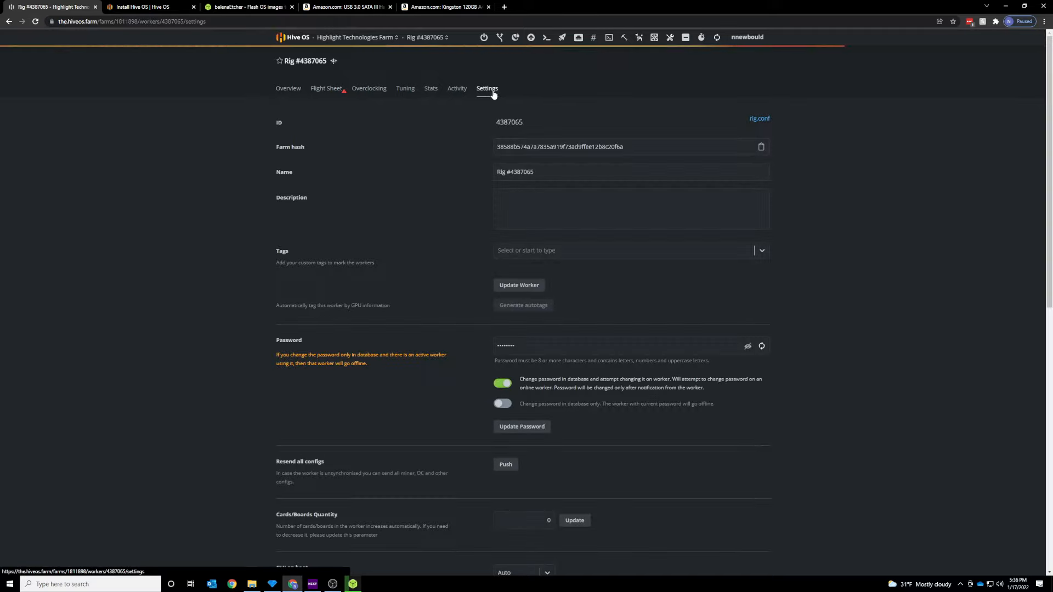
triple_click(543, 173)
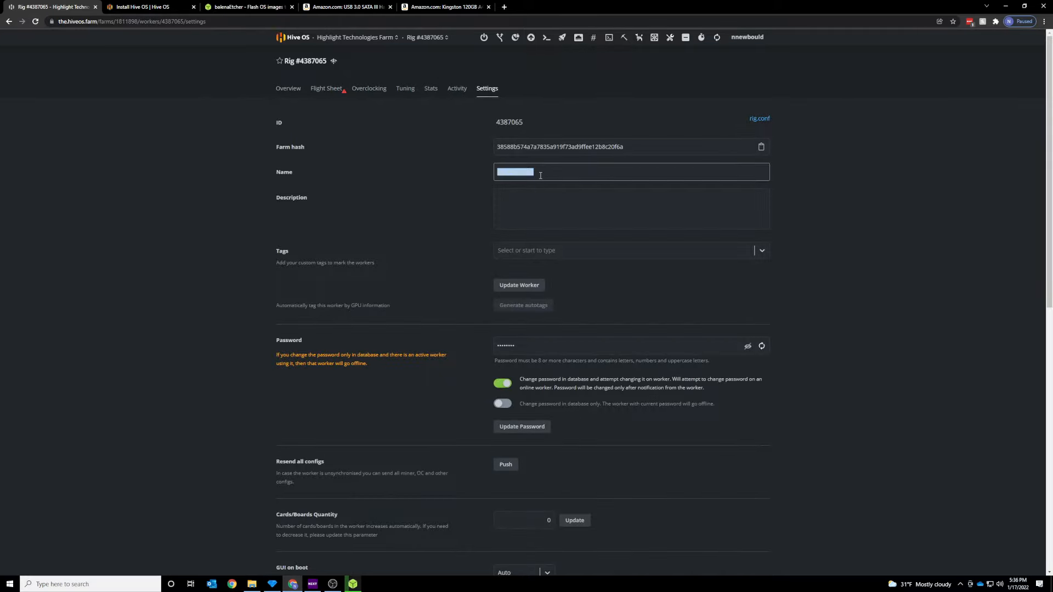
type("Mixed RE")
type("g")
Reveal the worker's password field, enter a new password in place of the existing one, and save the worker's renamed details
left_click(748, 348)
left_click_drag(596, 348, 475, 356)
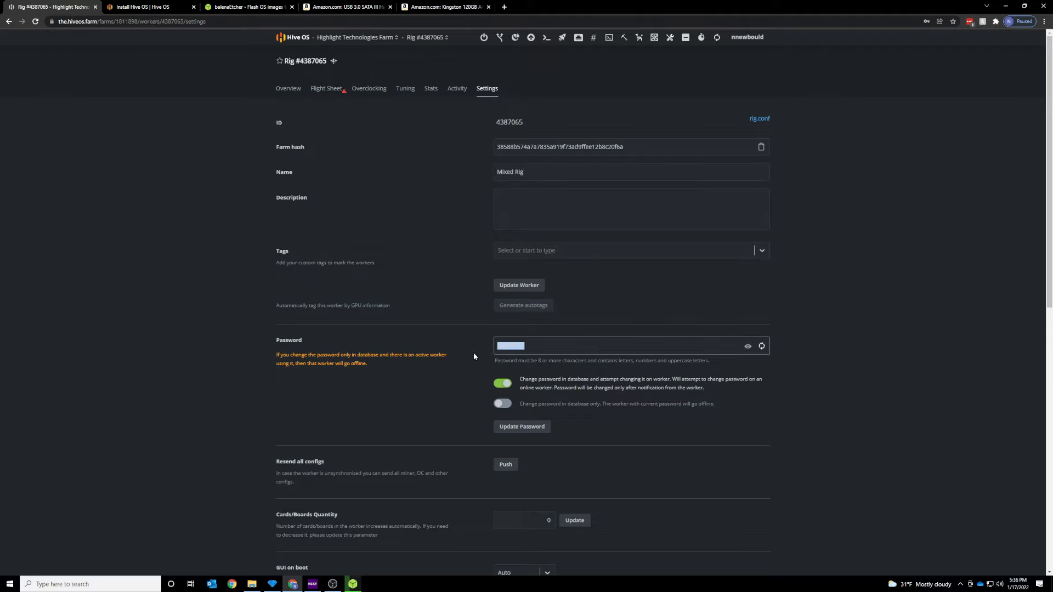
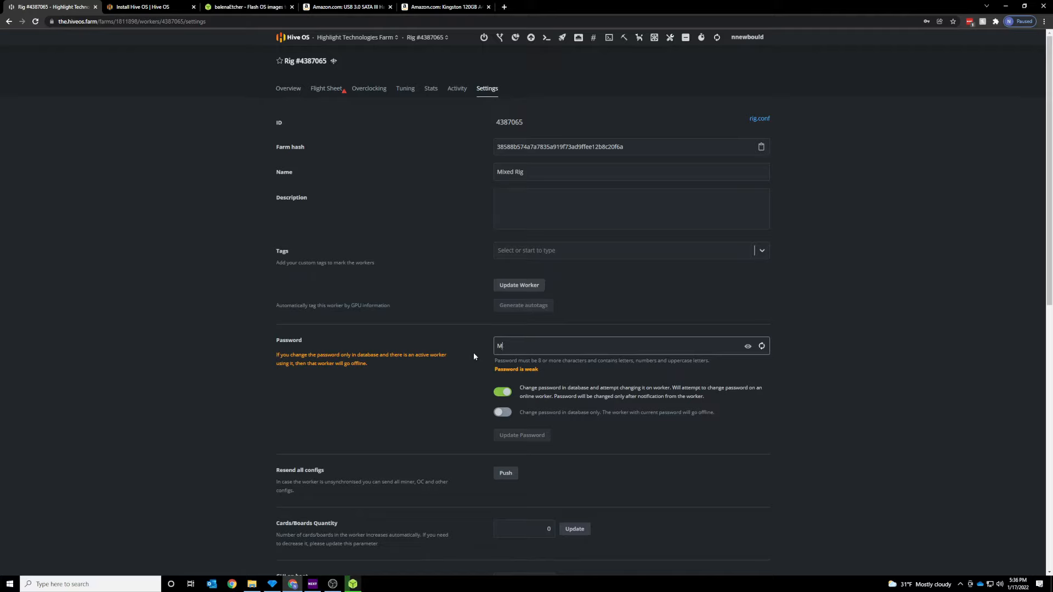
left_click(853, 327)
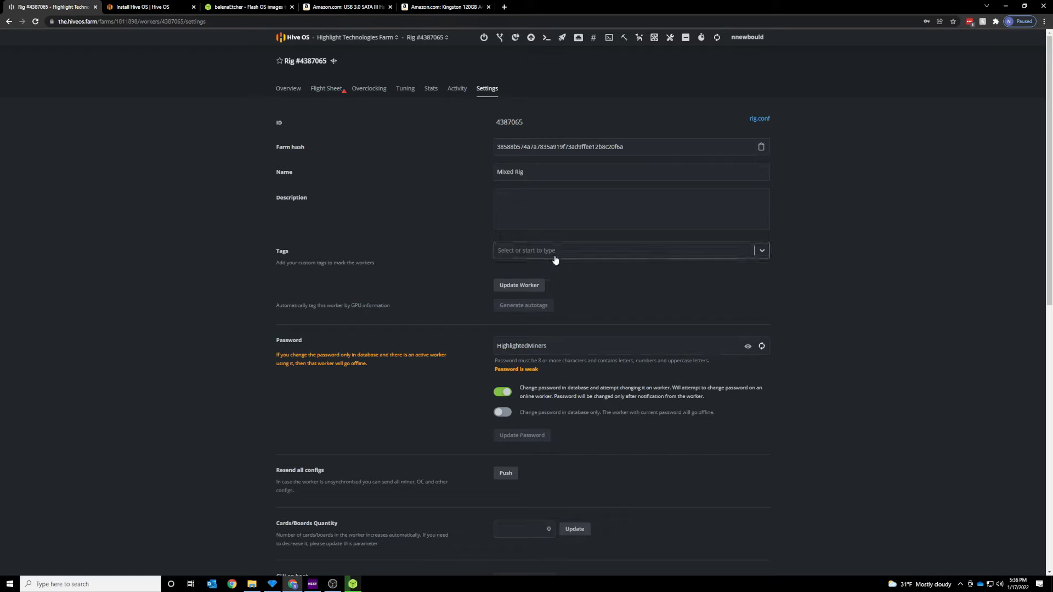
left_click(532, 289)
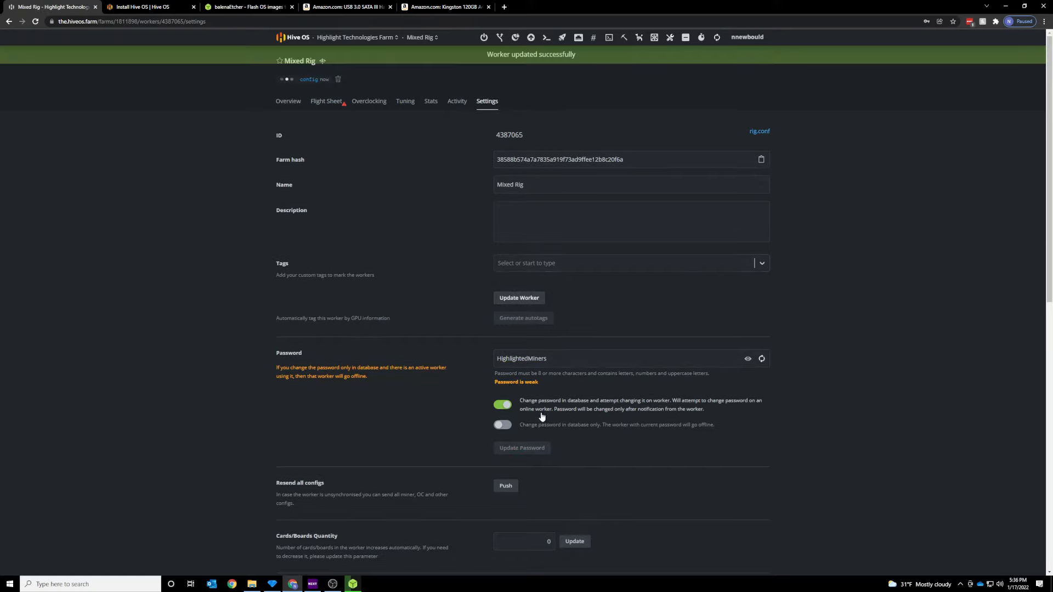
Append digits to the new worker password and update the password, keeping the option that also attempts changing it on the worker
left_click(556, 361)
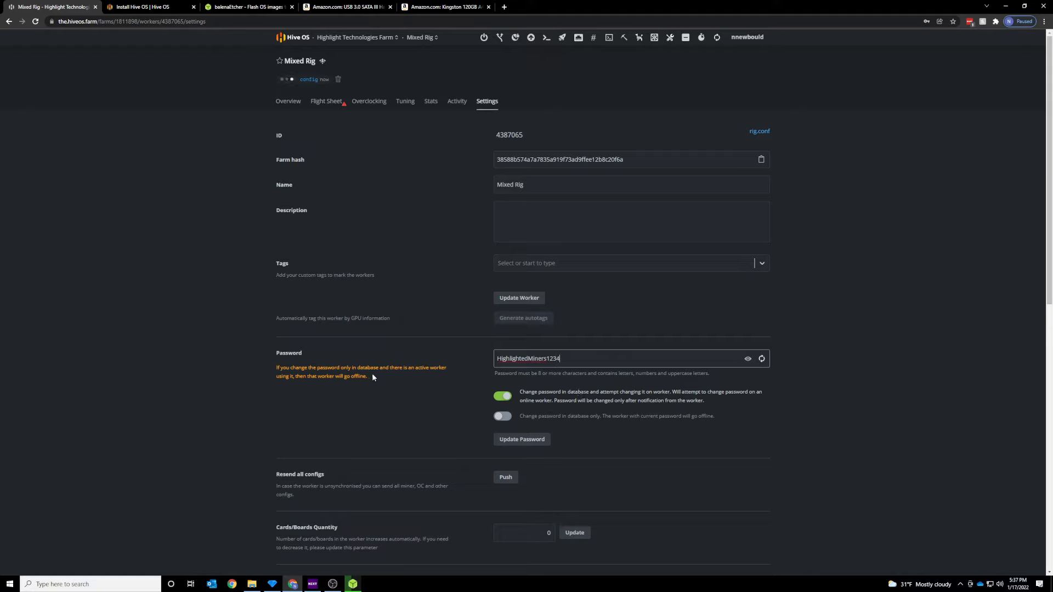
left_click_drag(373, 377, 277, 368)
left_click(509, 452)
left_click(522, 440)
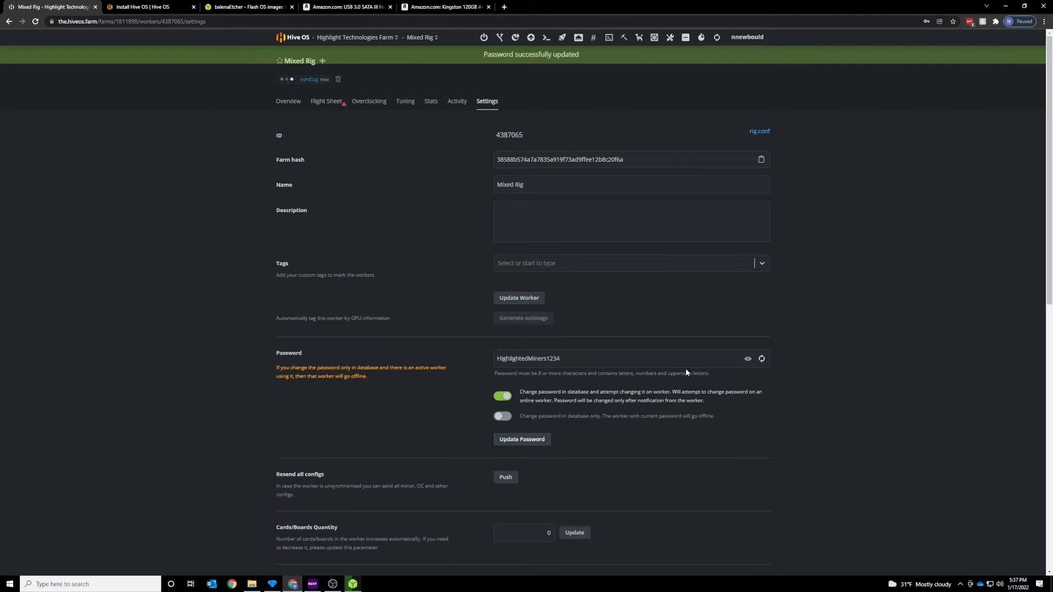
Download the worker's rig.conf file and show it in its download folder
left_click(761, 134)
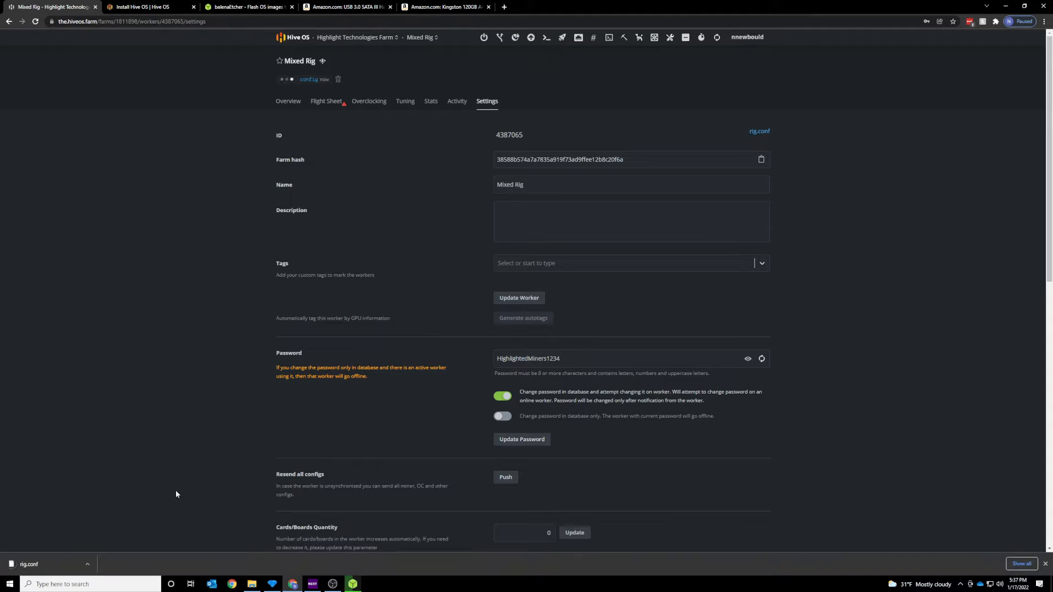
left_click(88, 565)
left_click(101, 536)
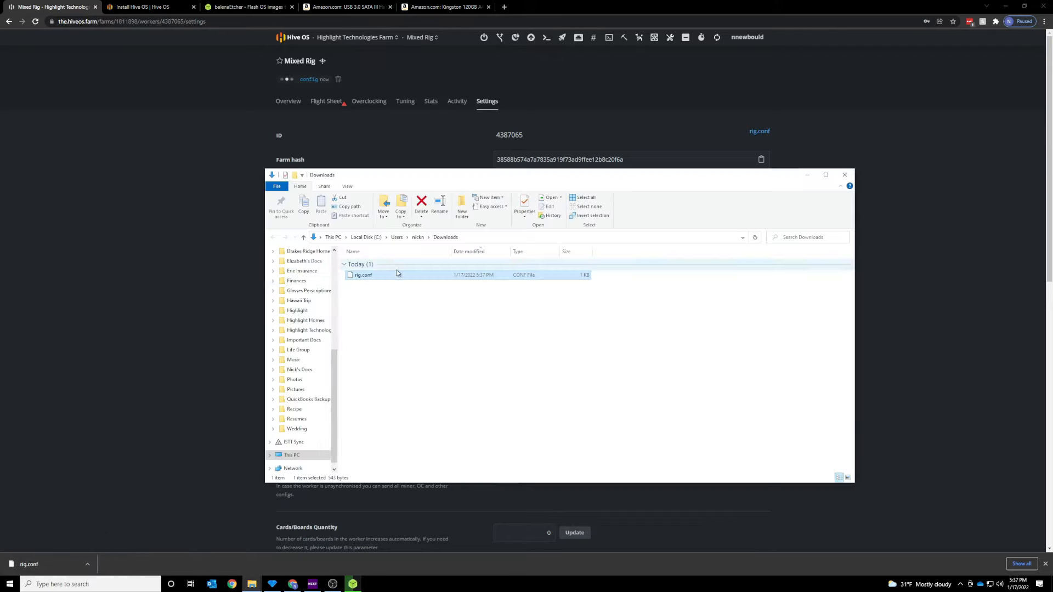
Move rig.conf from the Downloads folder into the Hive OS folder on the Desktop
right_click(379, 278)
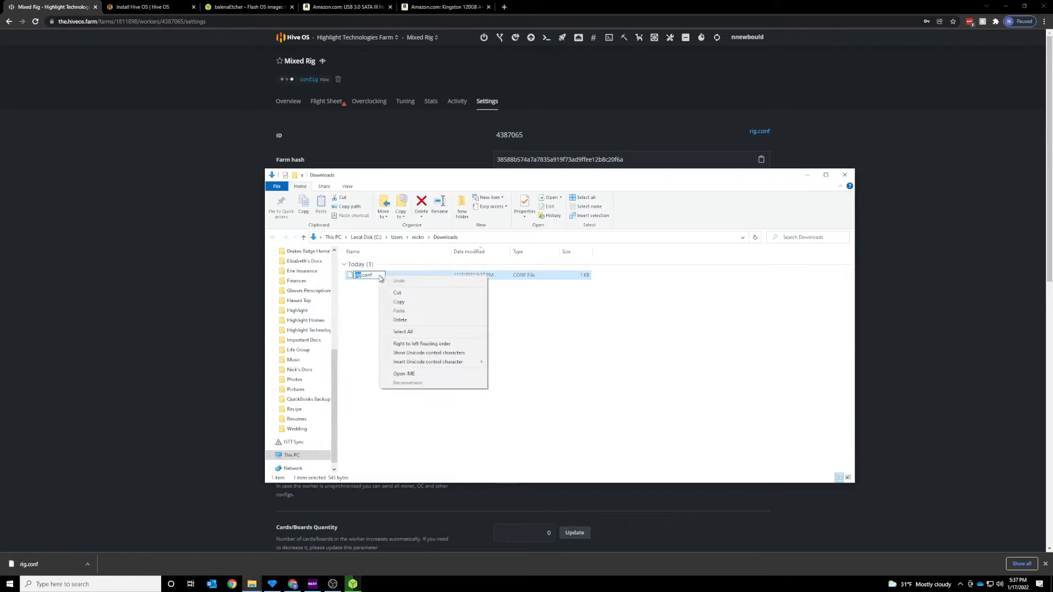
left_click(363, 301)
right_click(386, 278)
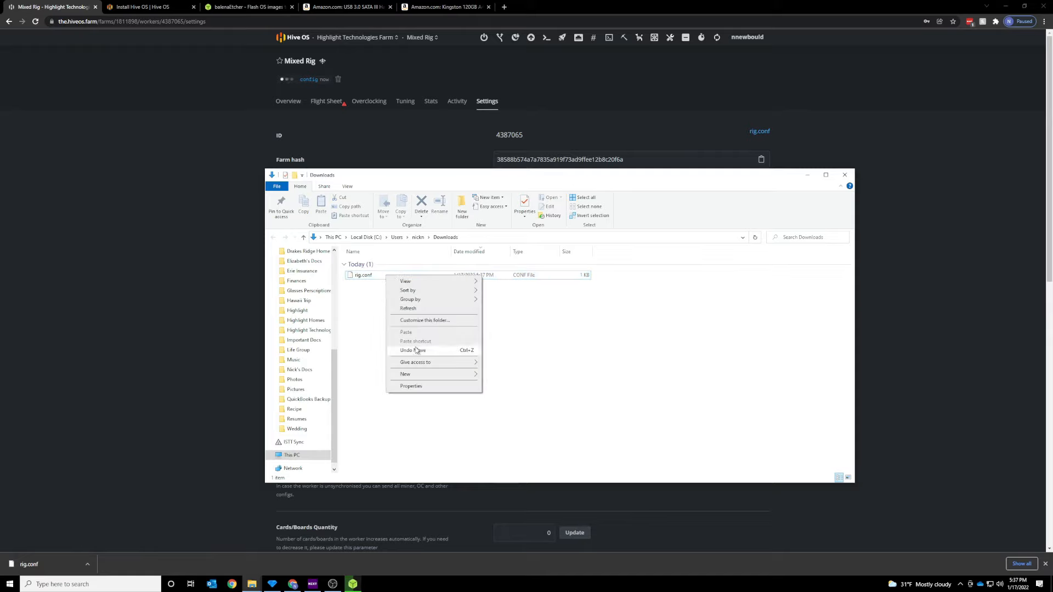
left_click(384, 278)
right_click(383, 278)
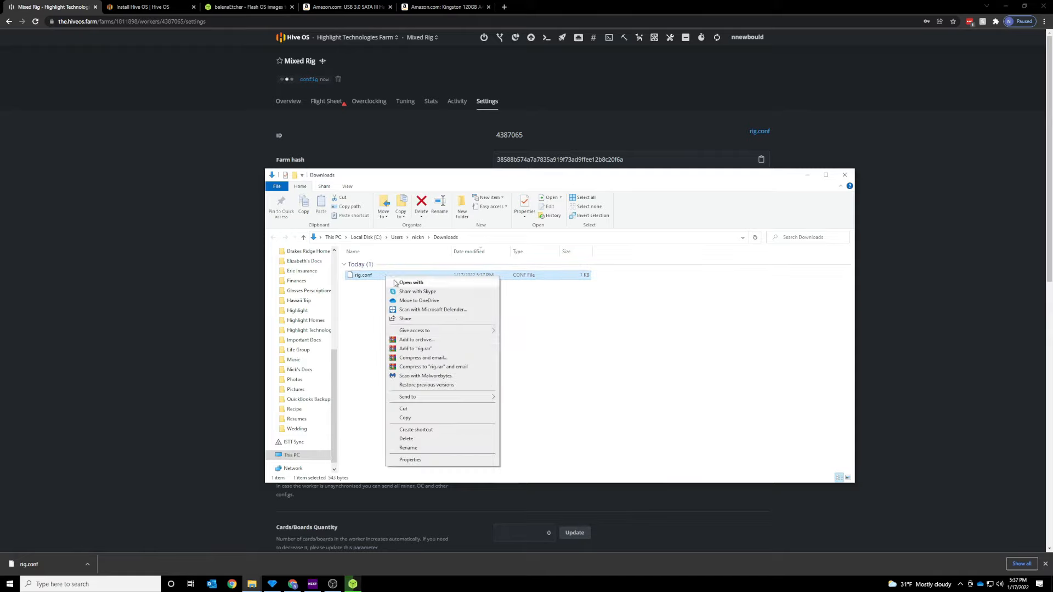
left_click(416, 411)
scroll(307, 315, "up", 6)
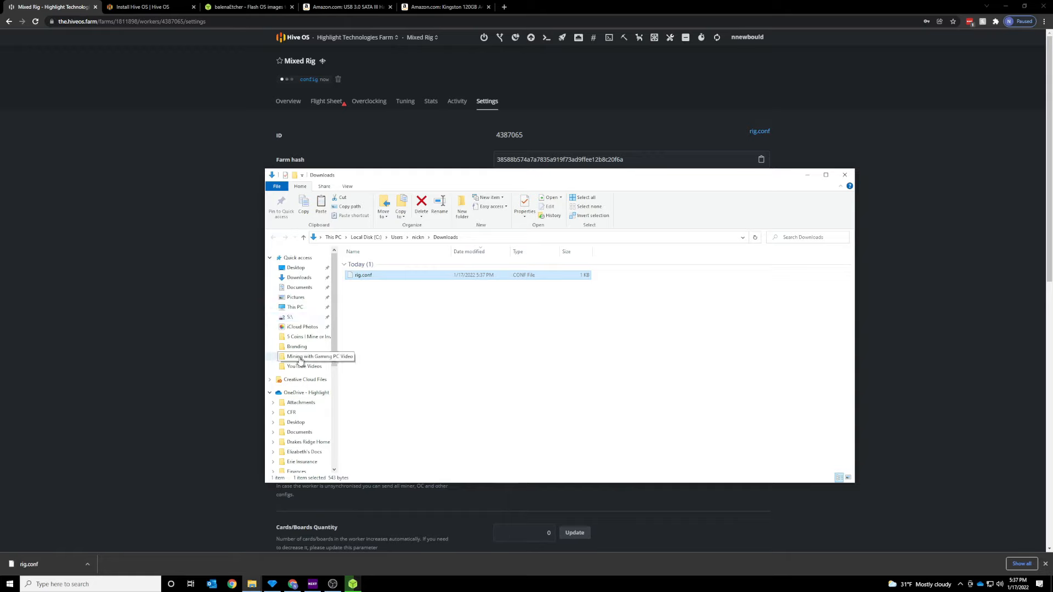
left_click(297, 267)
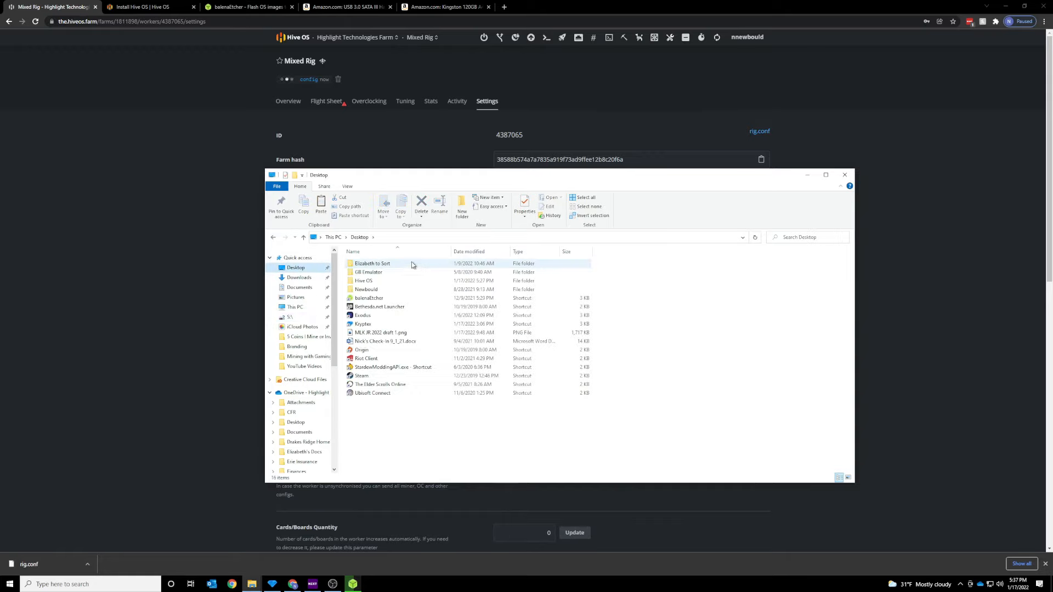
double_click(387, 282)
right_click(399, 313)
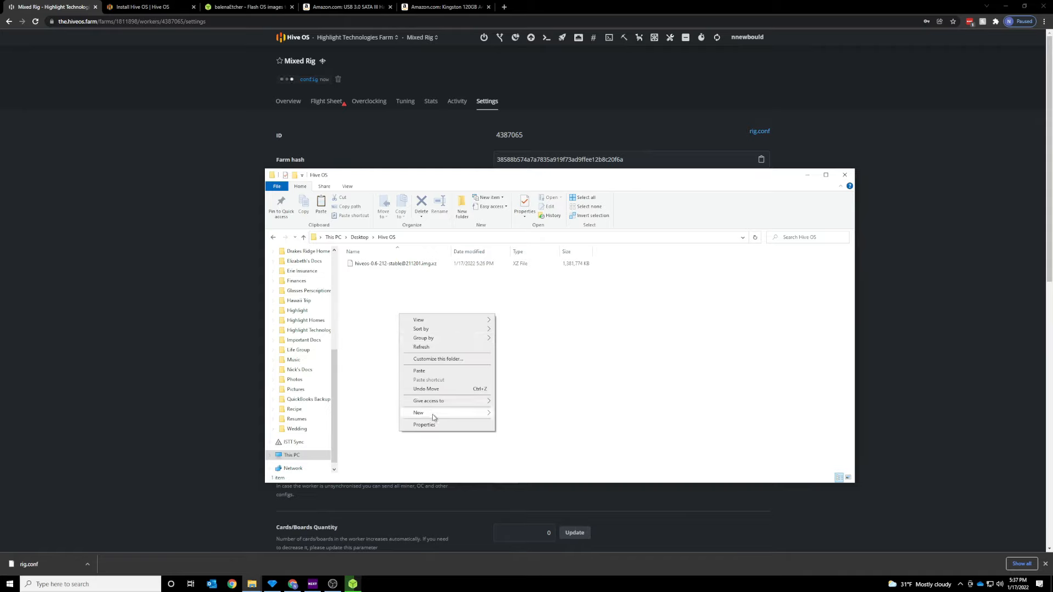
left_click(430, 371)
left_click(392, 299)
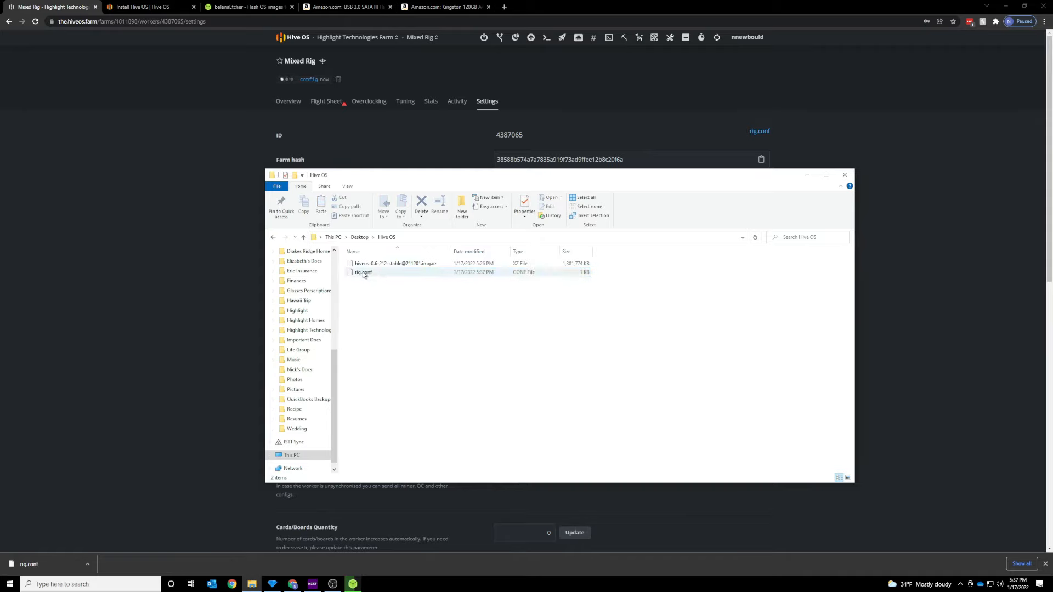
Switch to balenaEtcher, close it once flashing is complete, and show the drives under This PC in File Explorer
left_click(353, 585)
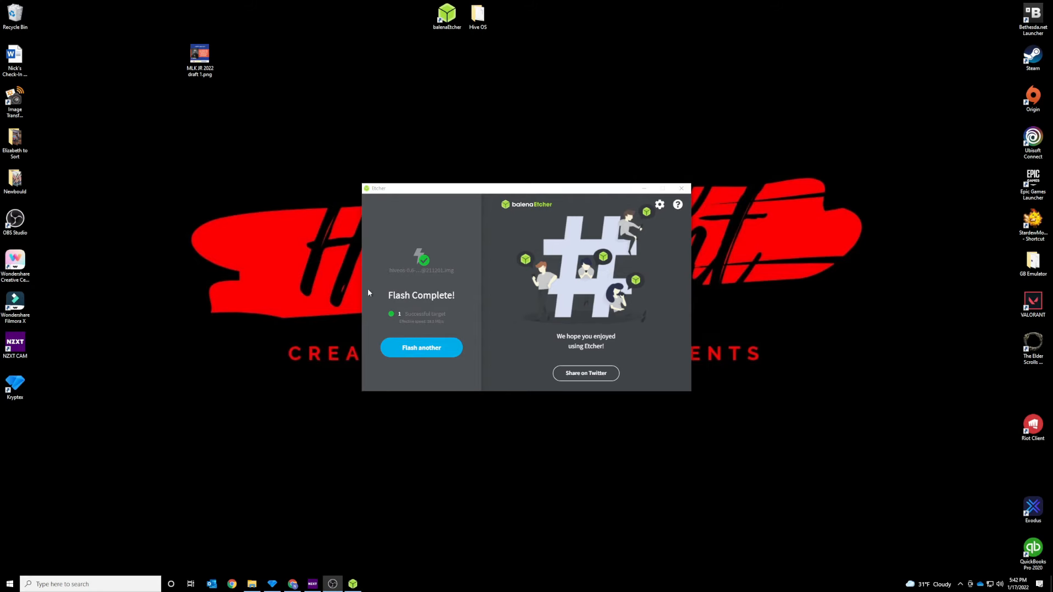
left_click(680, 190)
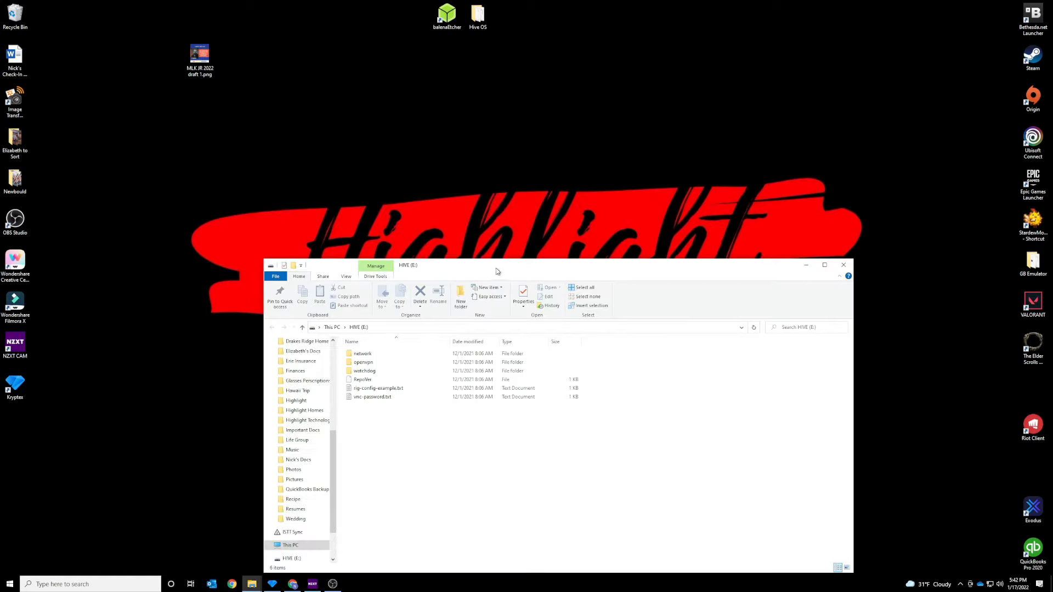
left_click_drag(498, 268, 475, 158)
left_click(309, 218)
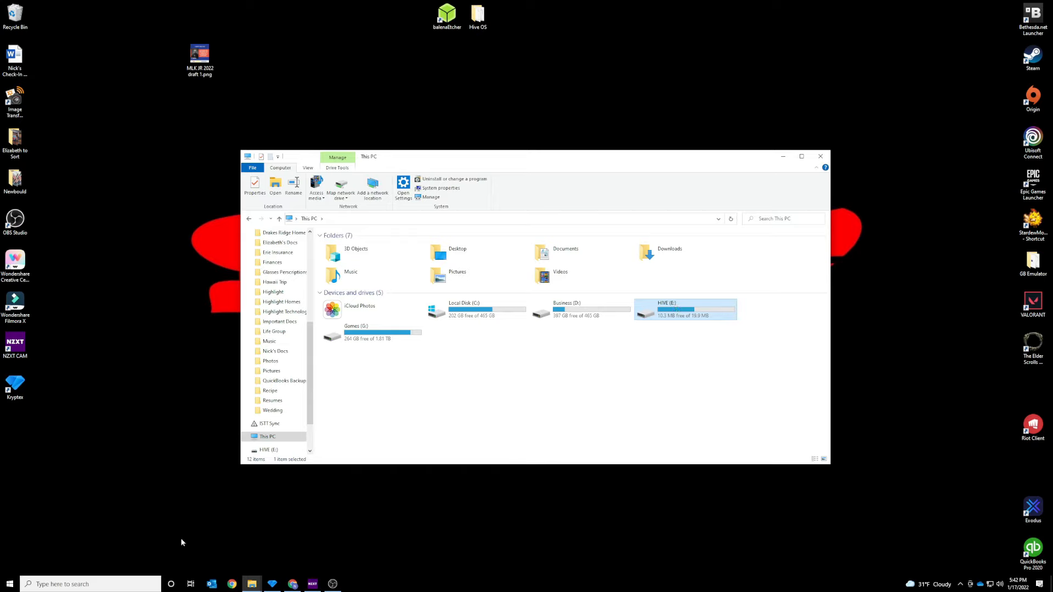
Find Create and format hard disk partitions in Windows search, open Disk Management and maximize its window
left_click(90, 584)
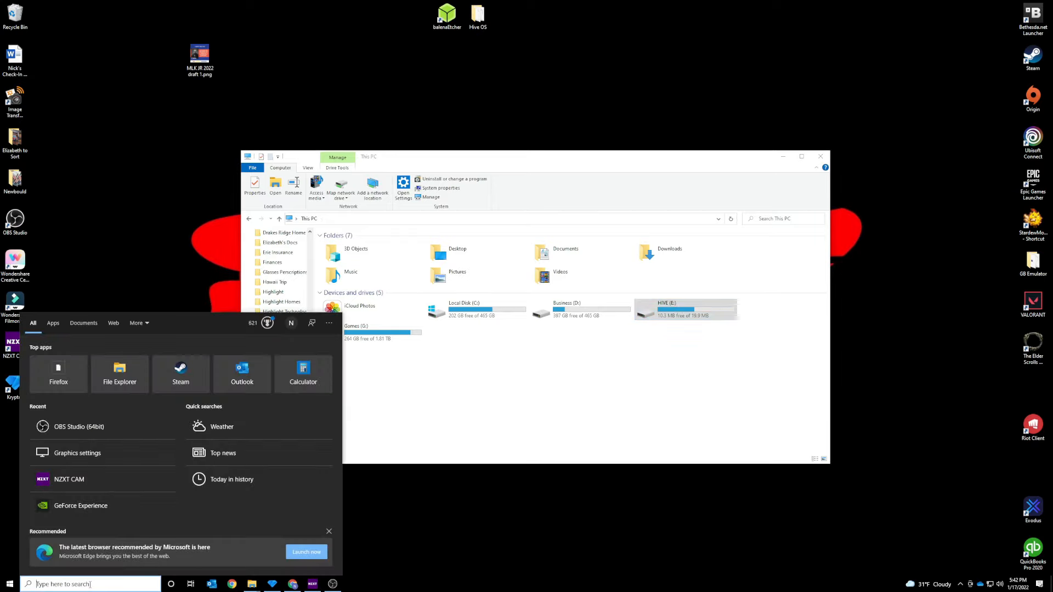
type("de")
key("BackSpace")
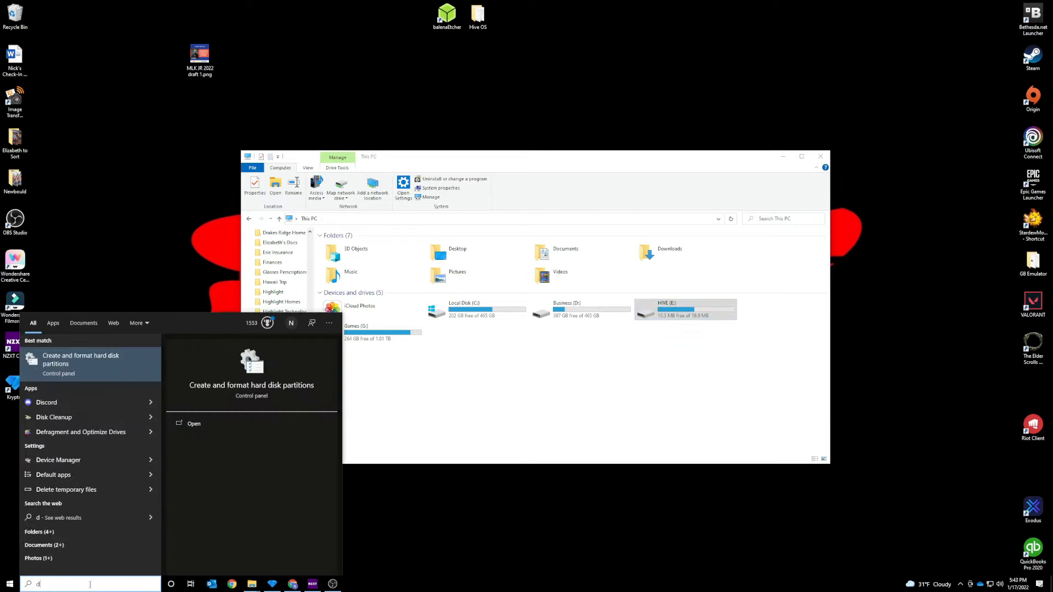
key("Return")
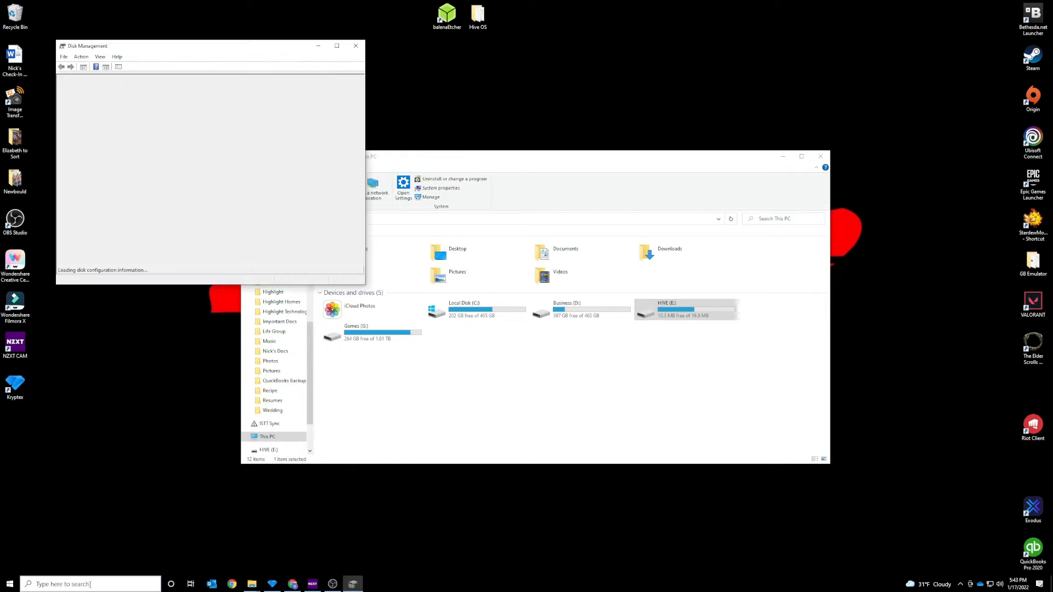
left_click_drag(214, 46, 301, 123)
left_click(425, 123)
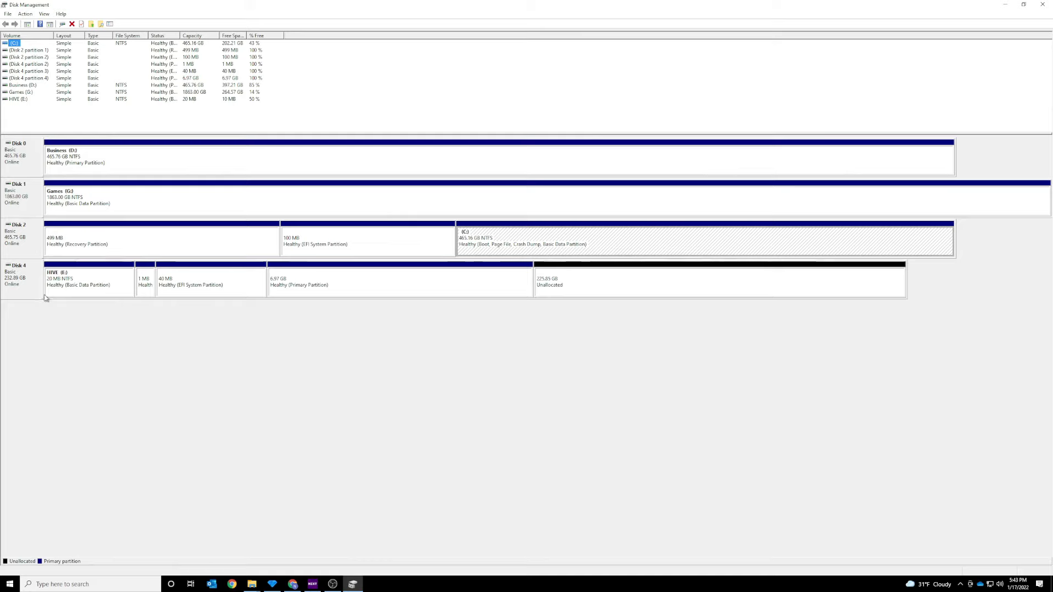
right_click(86, 286)
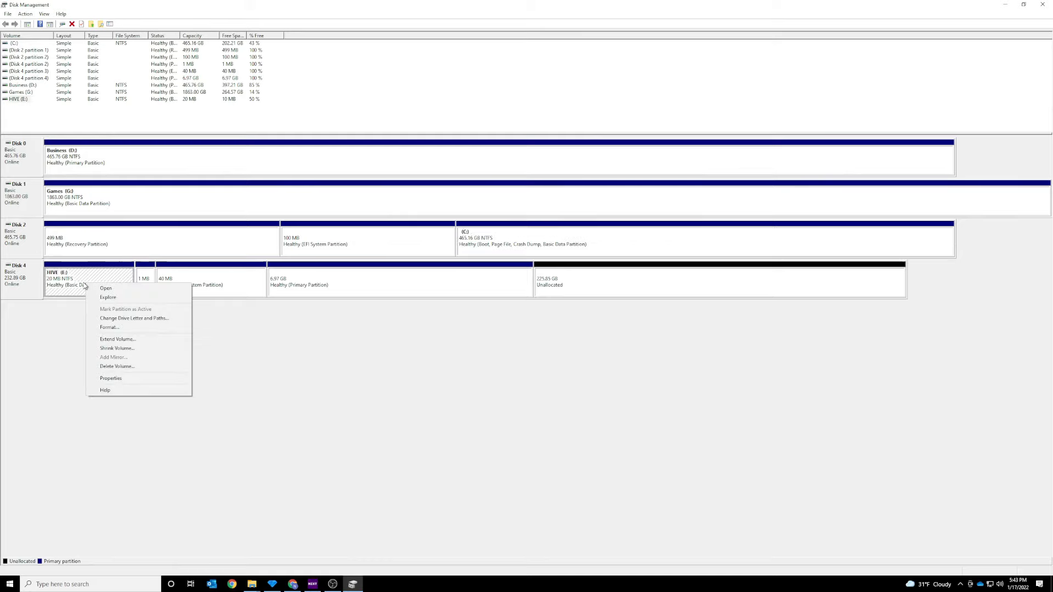
left_click(63, 350)
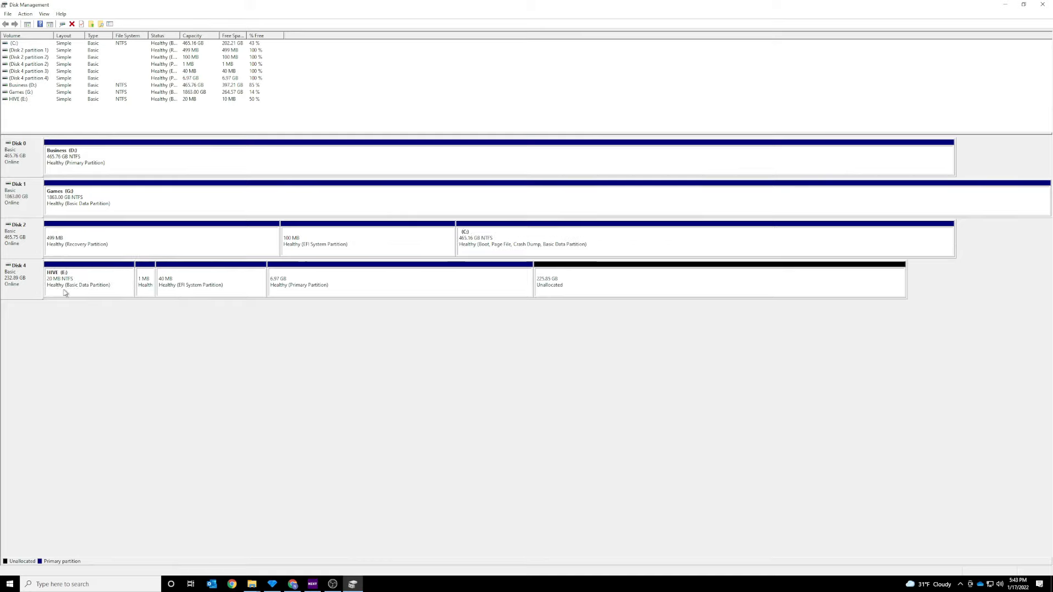
left_click(248, 587)
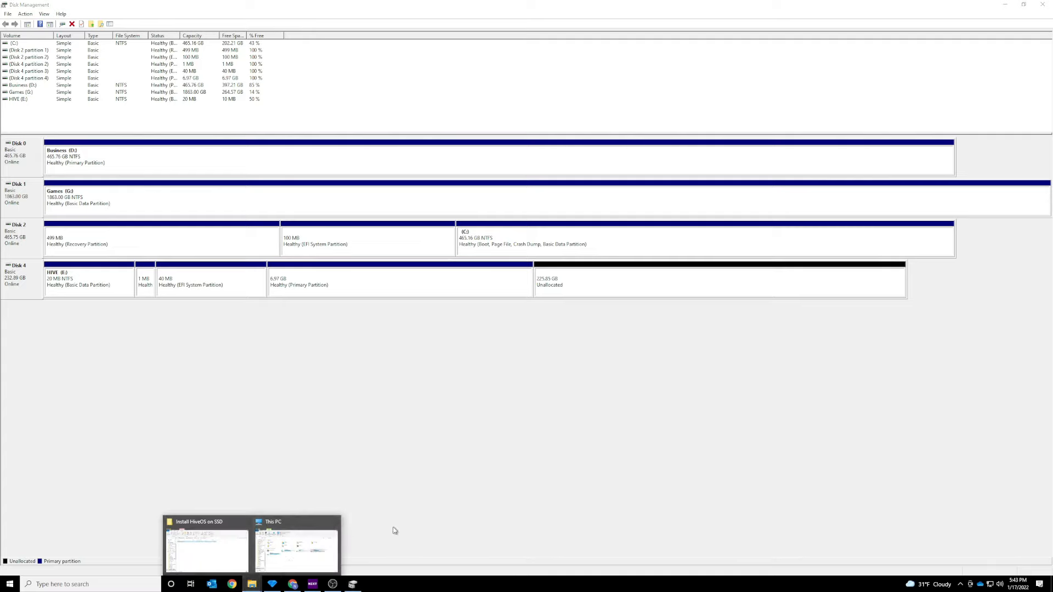
left_click(291, 553)
left_click(155, 374)
Remove drive letter E from the HIVE partition on Disk 4 and check the drives listed under This PC
right_click(83, 286)
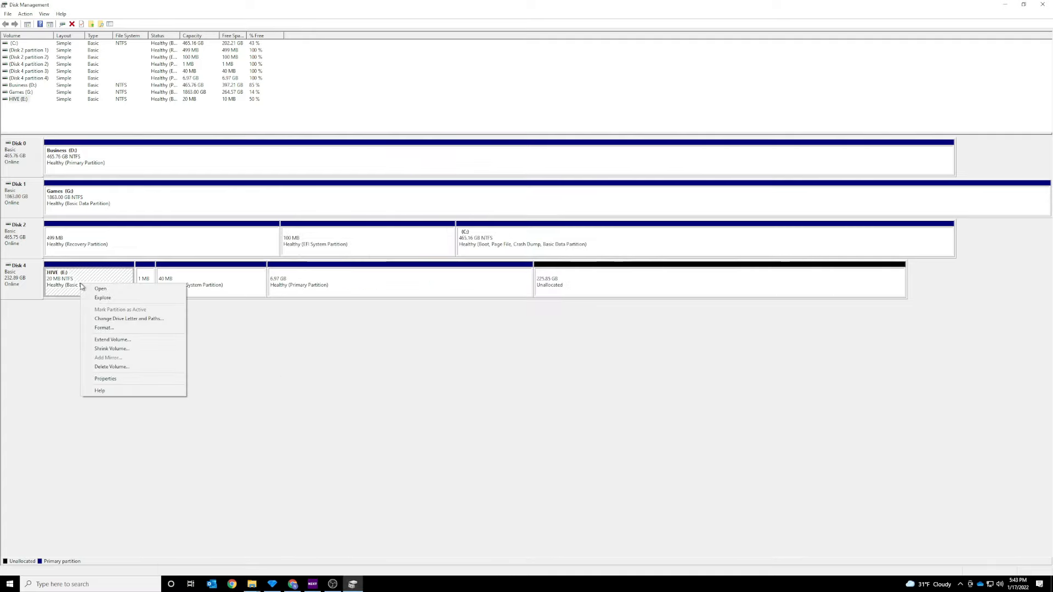
left_click(124, 319)
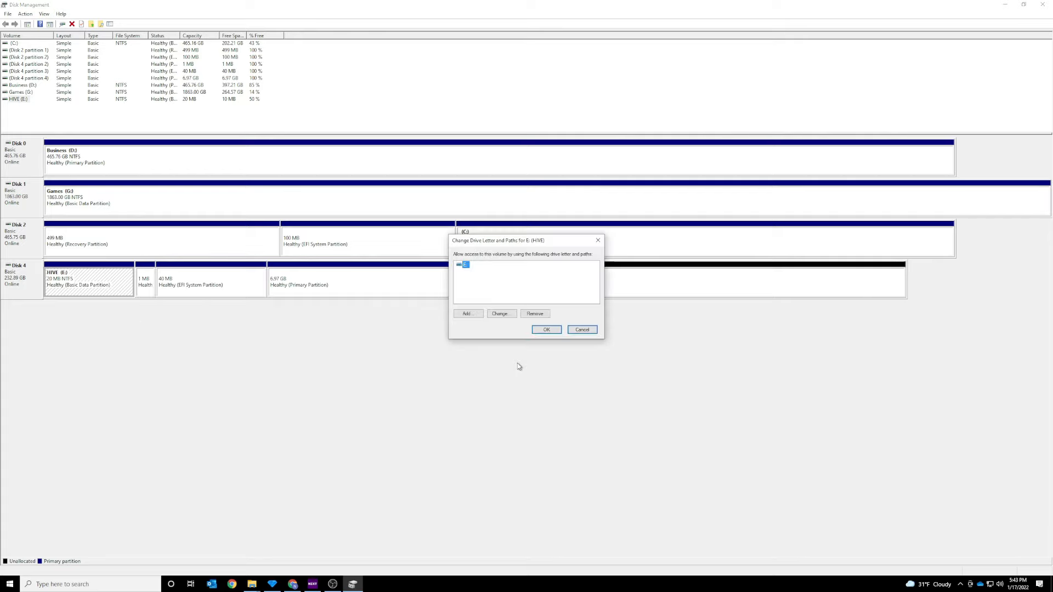
left_click(535, 314)
left_click(552, 325)
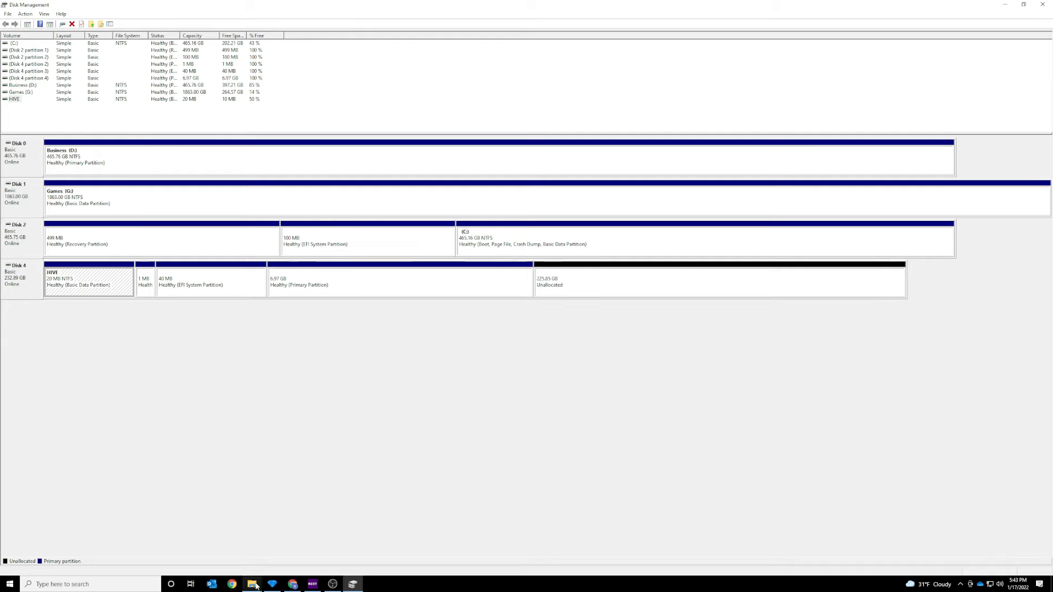
mouse_move(252, 585)
left_click(299, 544)
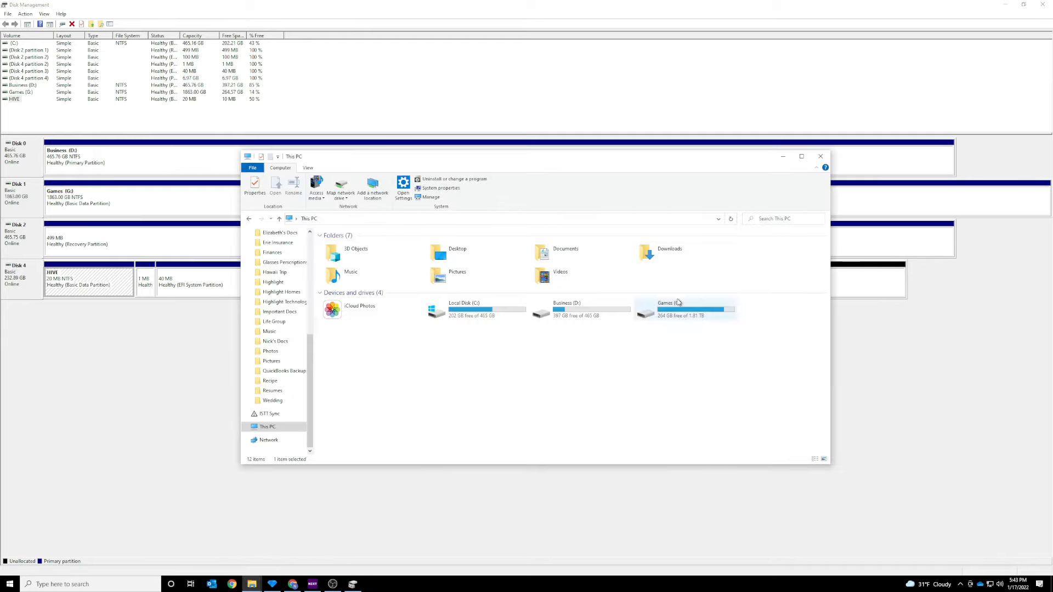
left_click(110, 313)
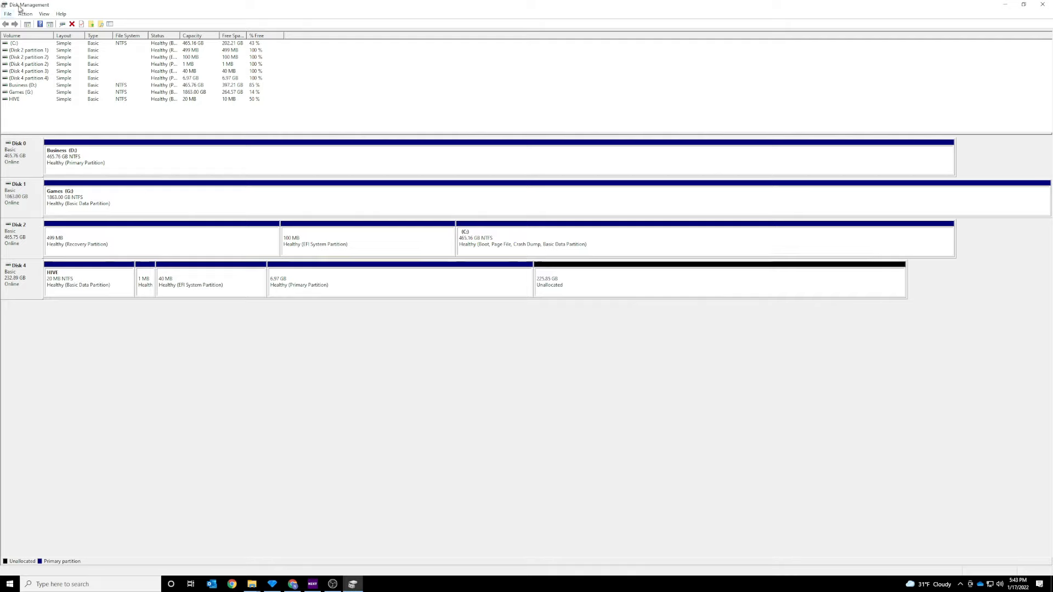
Assign drive letter E to the HIVE partition on Disk 4
right_click(82, 277)
left_click(112, 311)
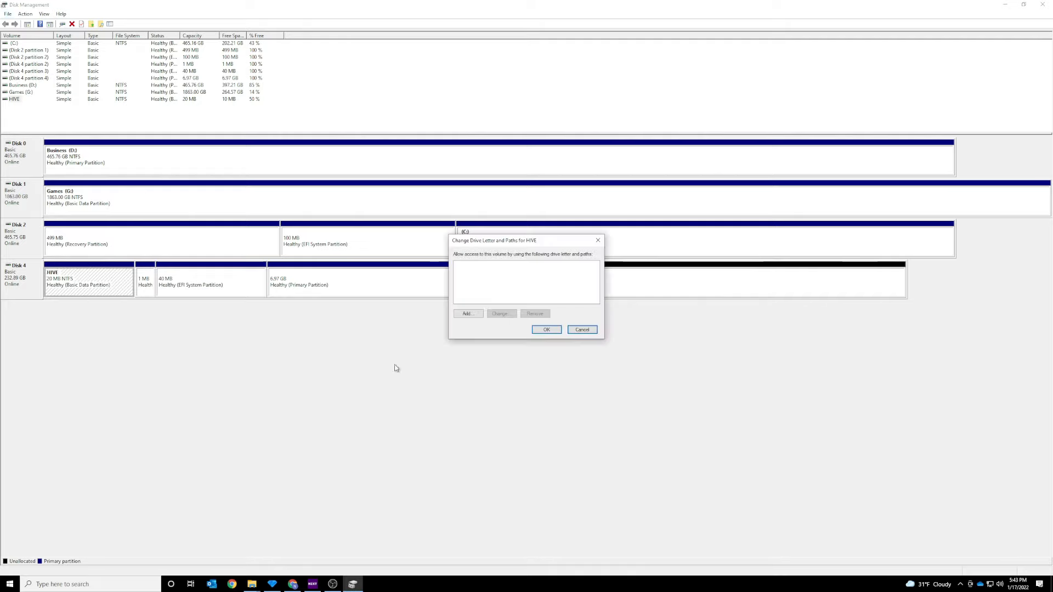
left_click(469, 312)
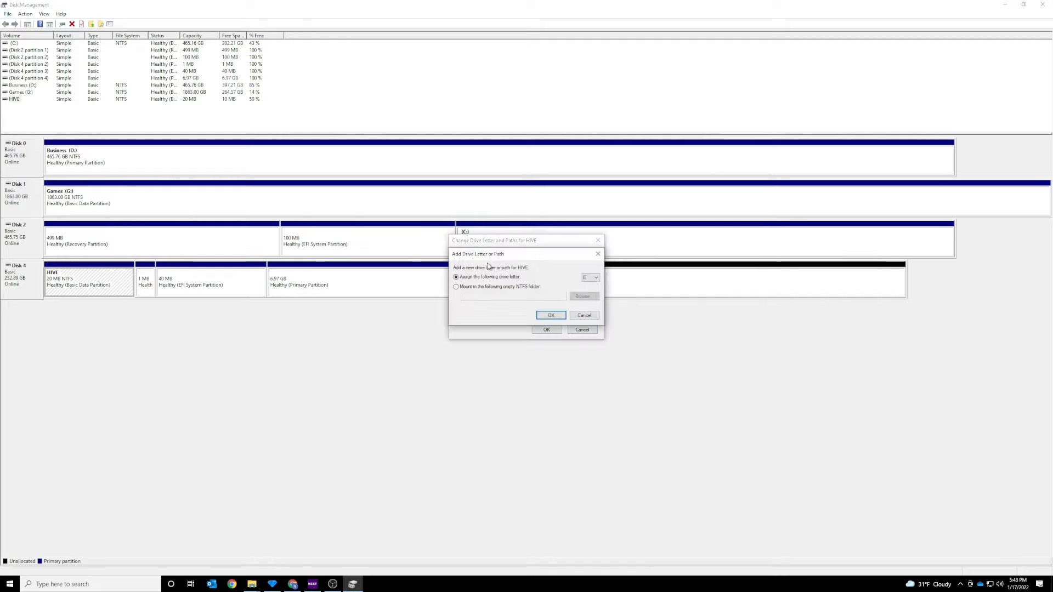
left_click(544, 317)
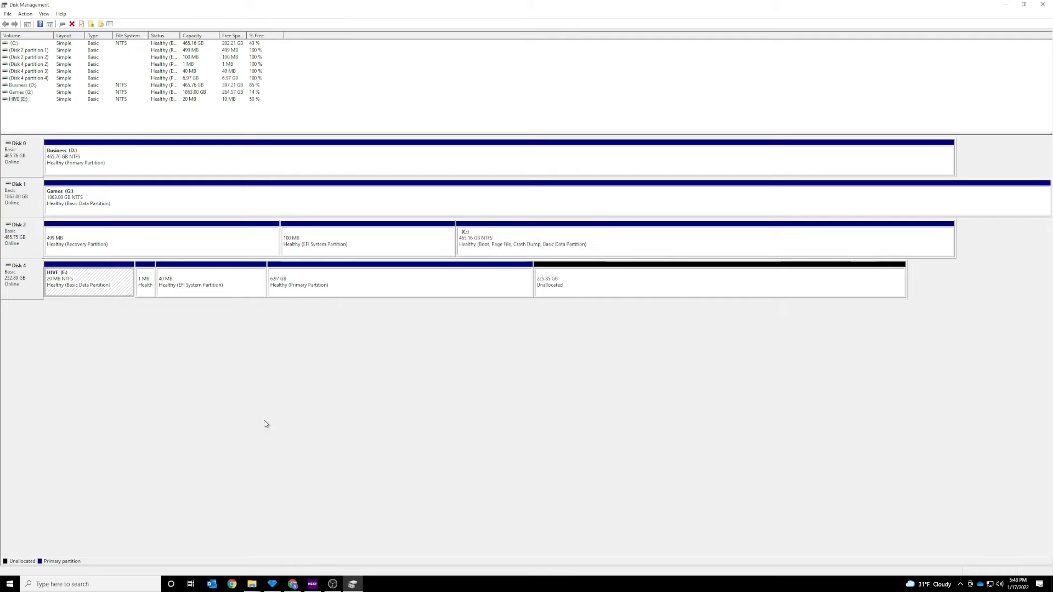
Switch to the This PC window in File Explorer and refresh its list of drives
mouse_move(252, 585)
left_click(324, 541)
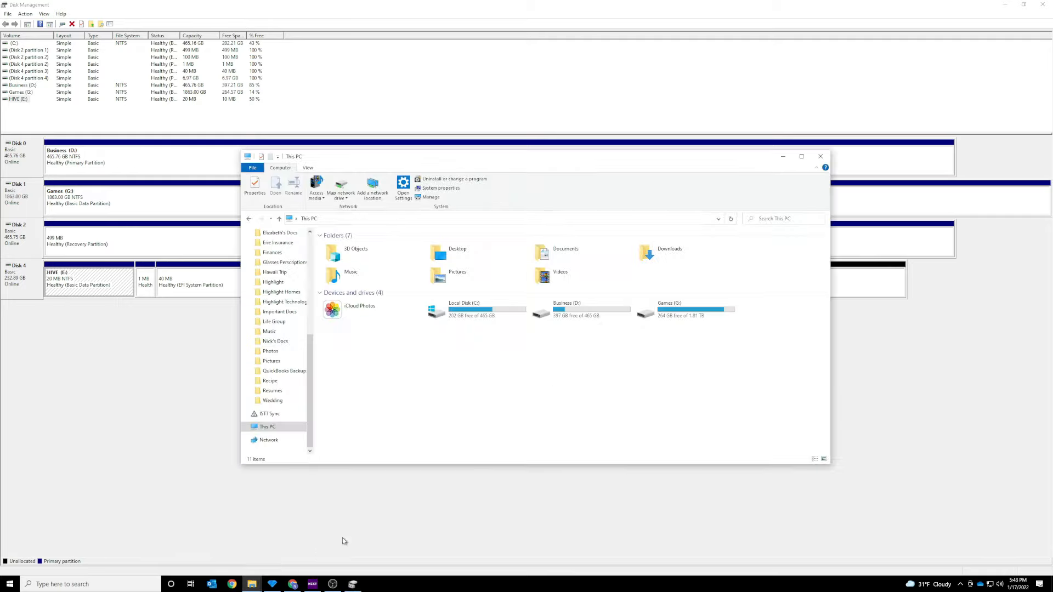
right_click(552, 376)
left_click(571, 405)
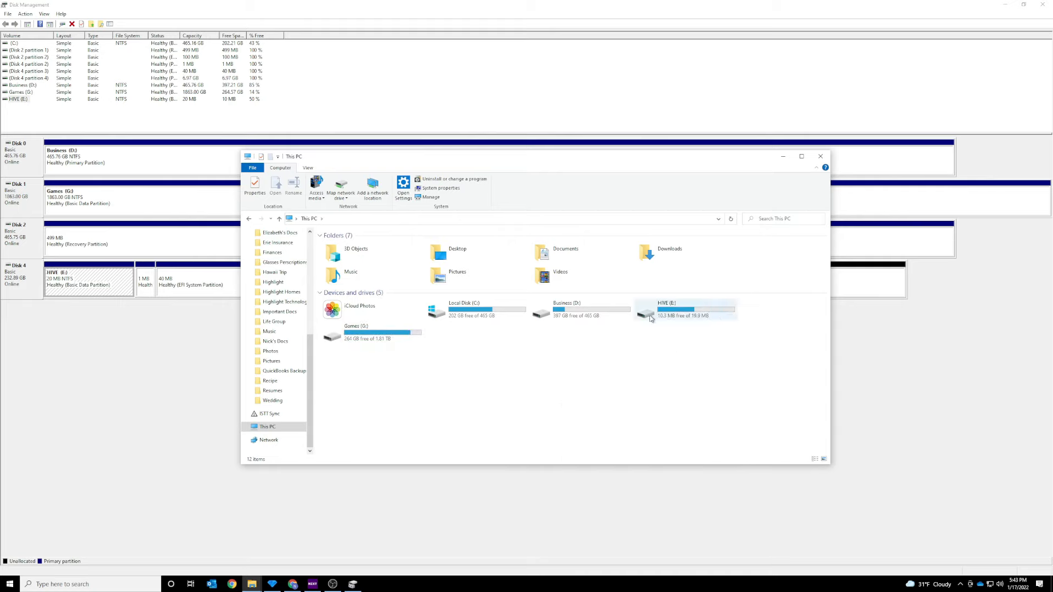
Open the HIVE (E:) drive, close Disk Management, and place the desktop's Hive OS folder window so both file lists are visible
double_click(681, 311)
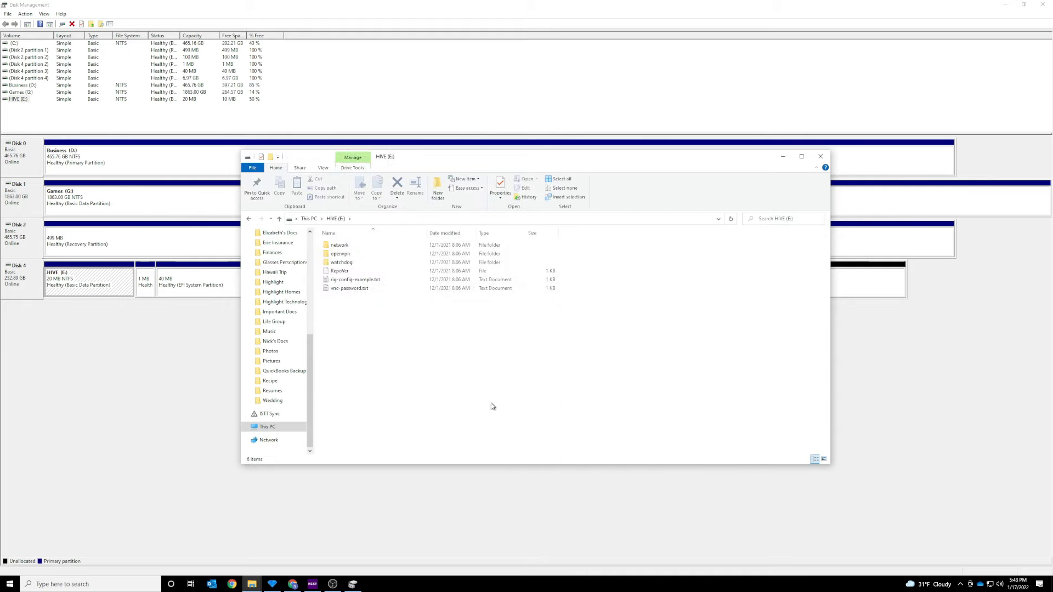
left_click(1045, 5)
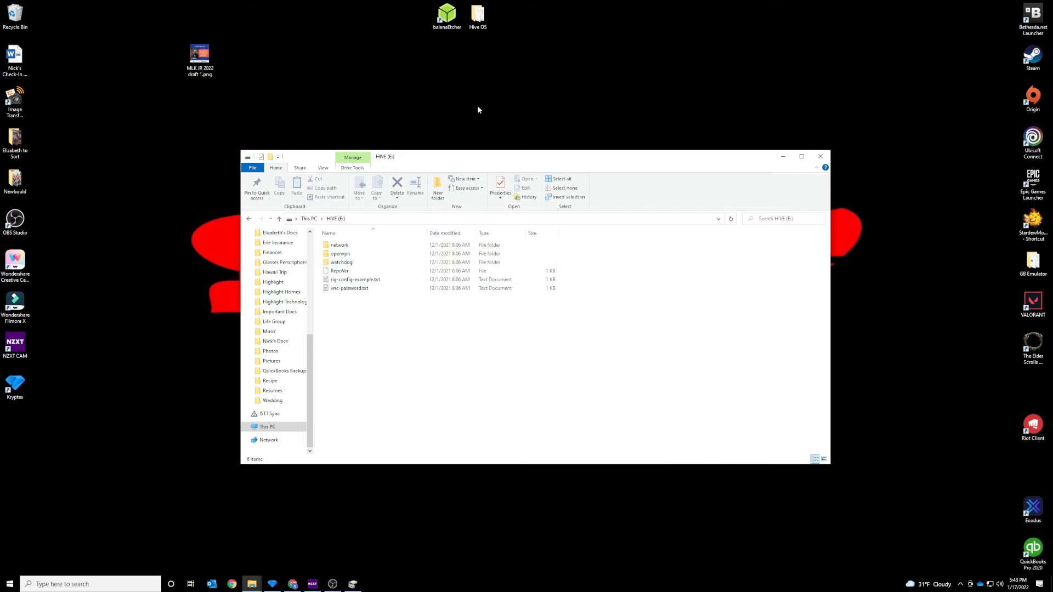
double_click(480, 24)
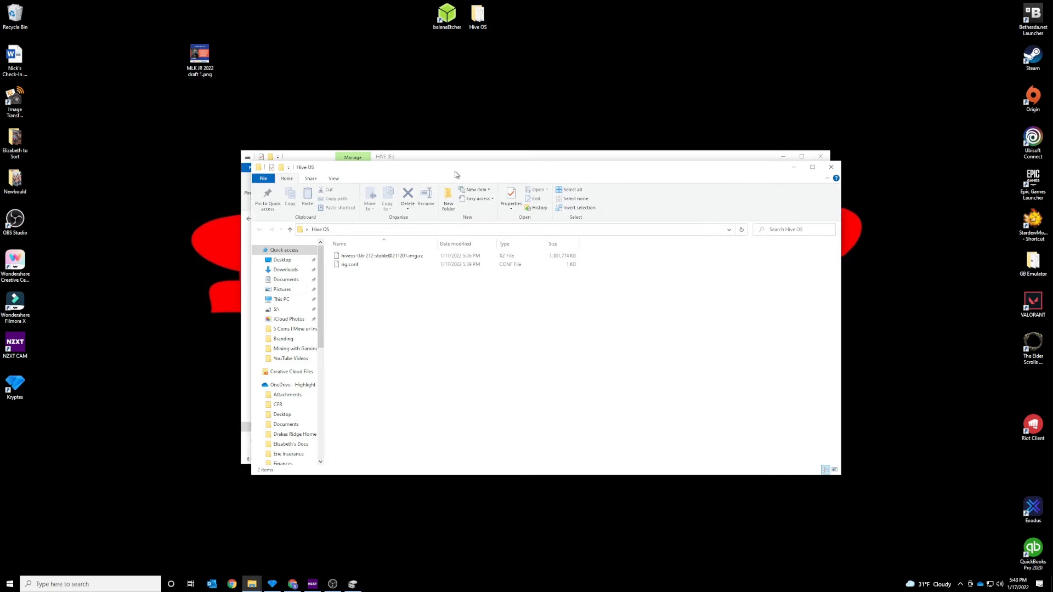
left_click_drag(445, 159, 516, 362)
Copy rig.conf from the Hive OS folder into the root of the HIVE (E:) drive and close the Hive OS folder window
left_click(410, 455)
right_click(411, 454)
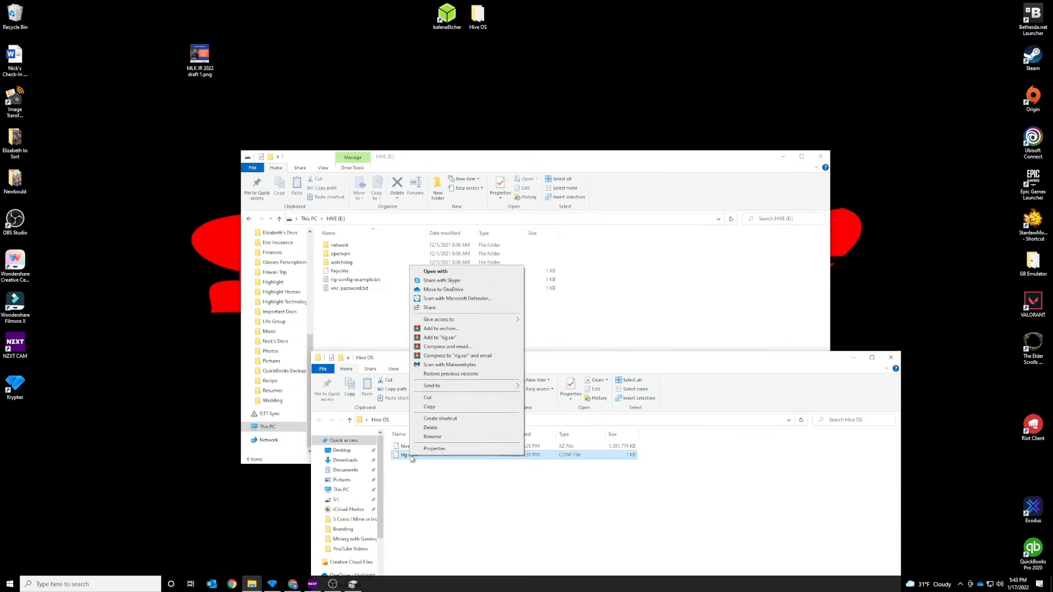
left_click(429, 407)
left_click(379, 315)
right_click(378, 314)
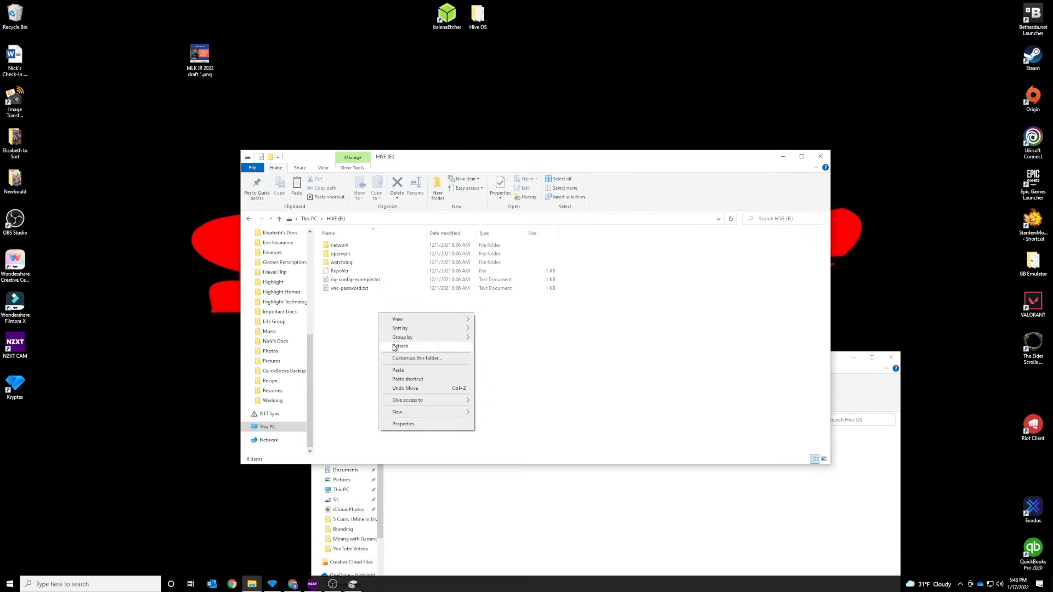
left_click(399, 370)
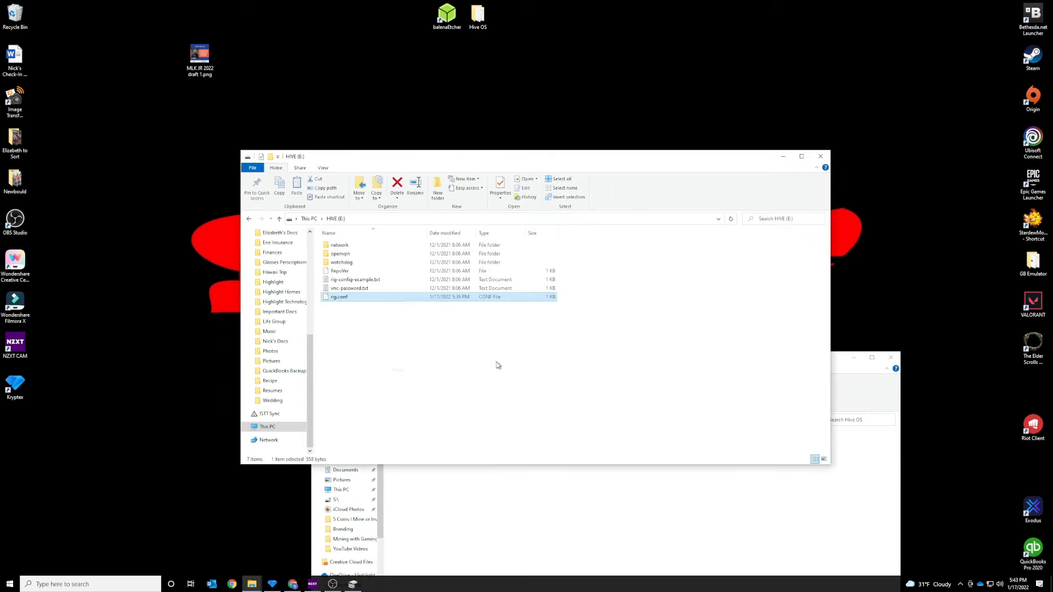
left_click(548, 513)
left_click(891, 359)
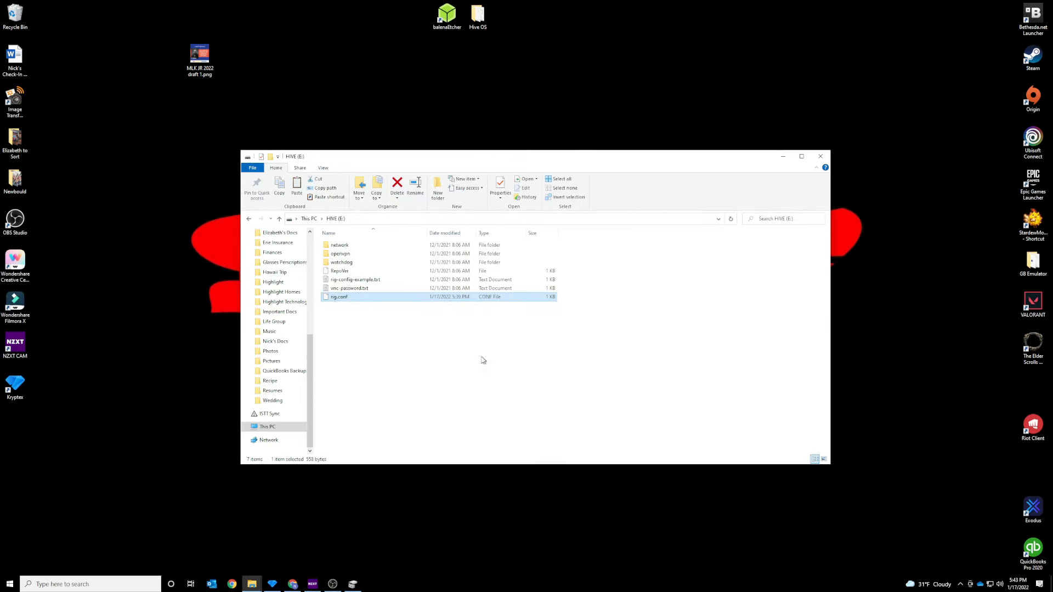